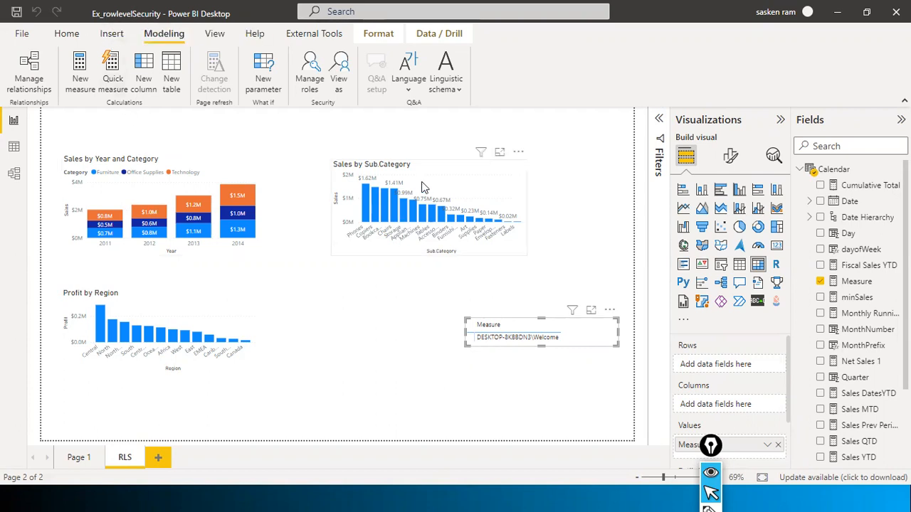
# Collapse the Calendar table's fields and examine the chart type and axis fields of the Sales by Sub.Category chart.
pyautogui.click(613, 202)
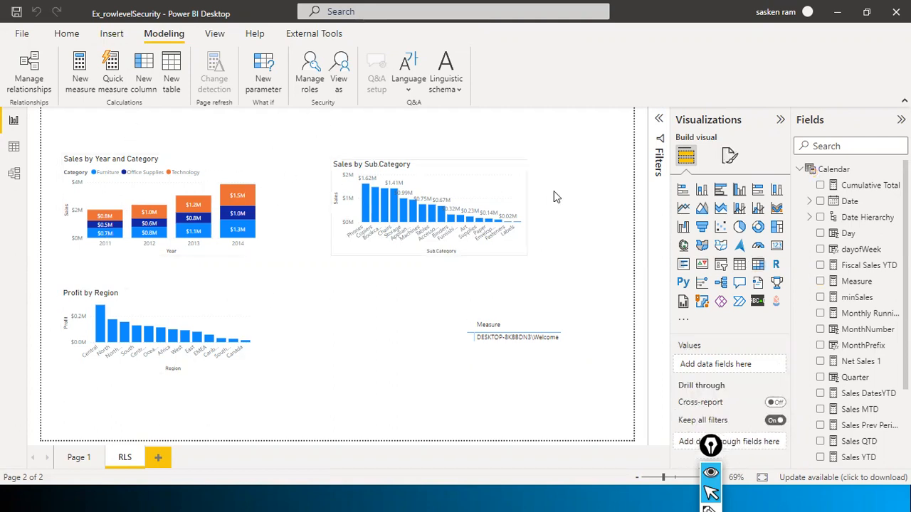
pyautogui.click(797, 171)
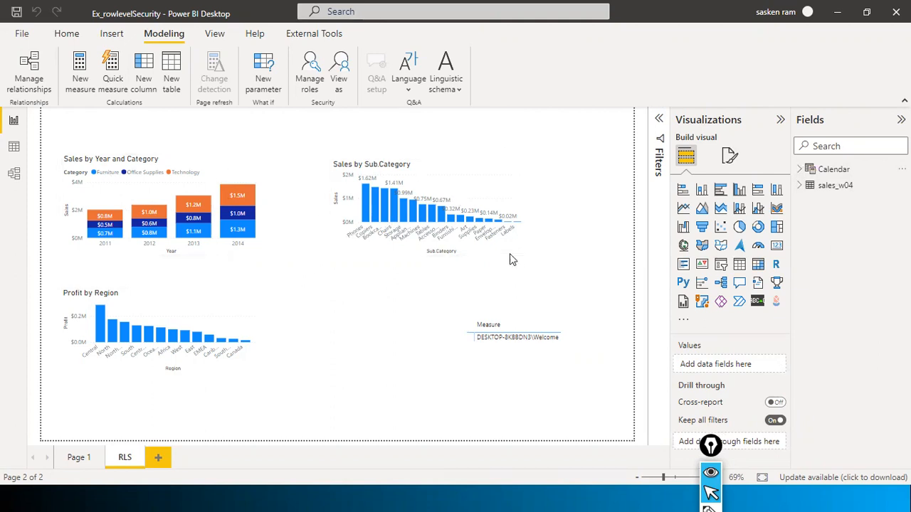
pyautogui.click(371, 247)
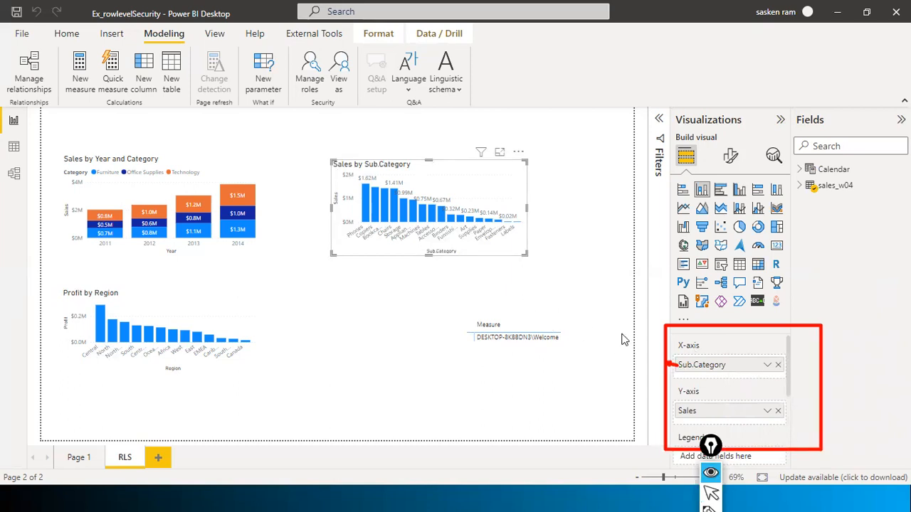
pyautogui.moveTo(678, 365); pyautogui.dragTo(439, 261)
pyautogui.moveTo(681, 411); pyautogui.dragTo(334, 214)
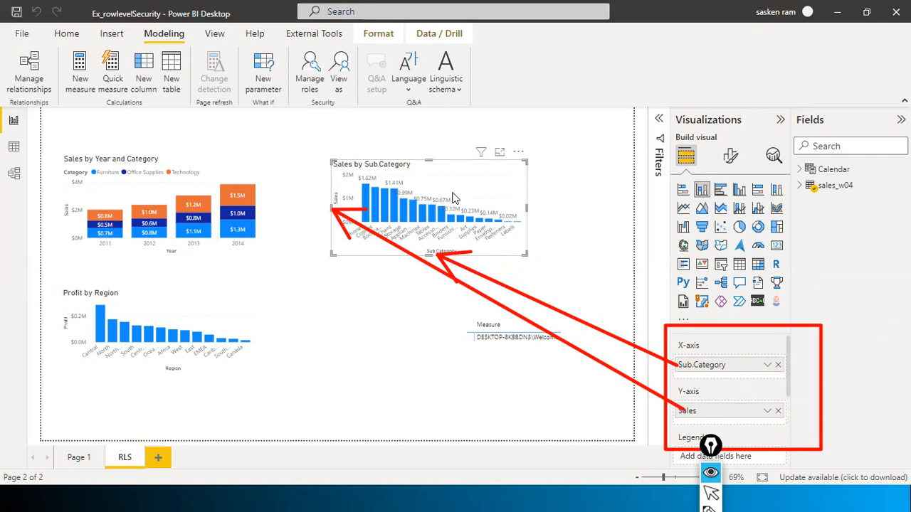
pyautogui.moveTo(454, 192); pyautogui.dragTo(688, 197)
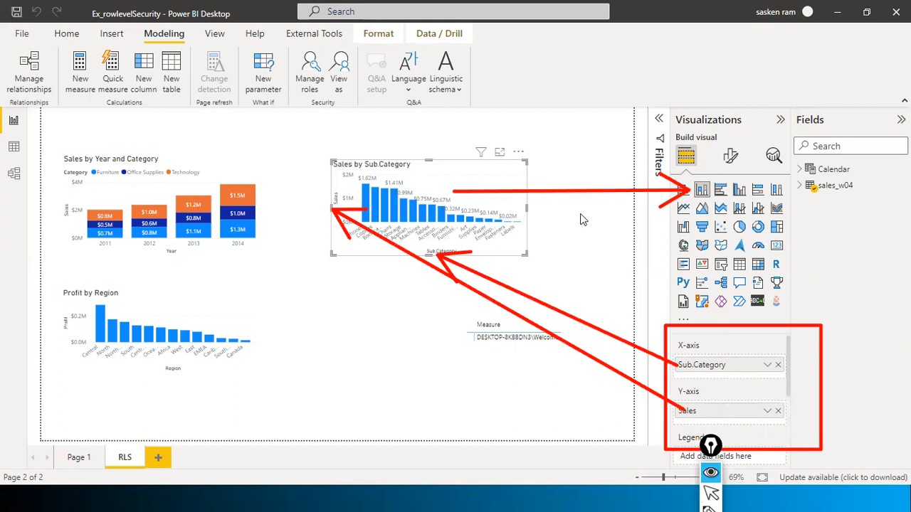
pyautogui.hotkey('ctrl', 'shift', '2')
pyautogui.click(560, 260)
pyautogui.click(506, 218)
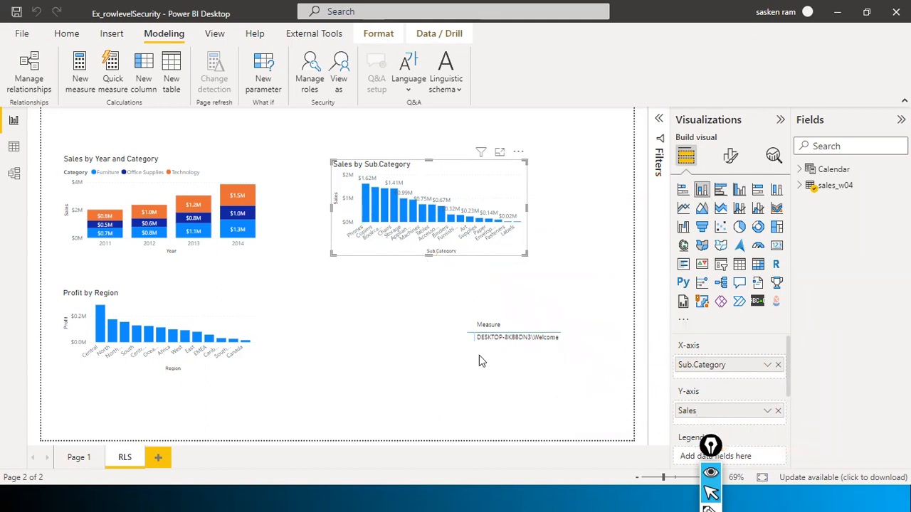
# Widen the Profit by Region chart toward the middle of the RLS page.
pyautogui.click(358, 298)
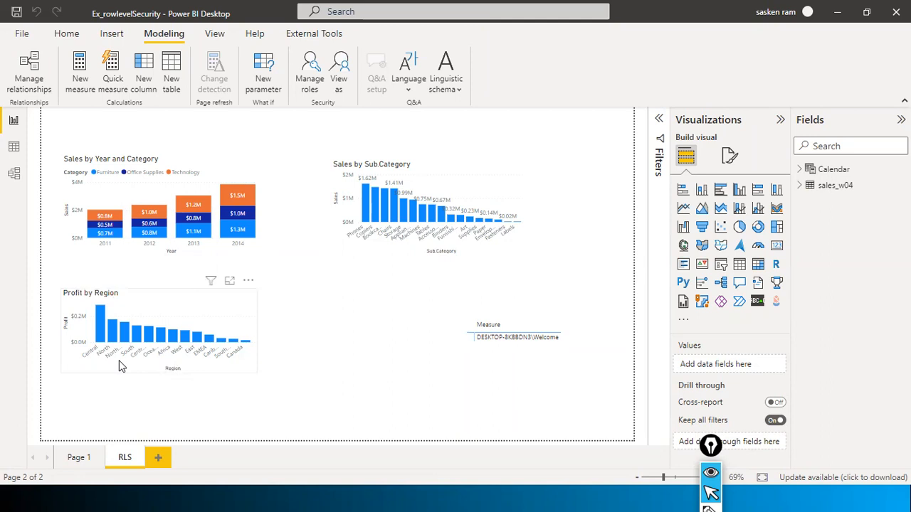
pyautogui.click(240, 368)
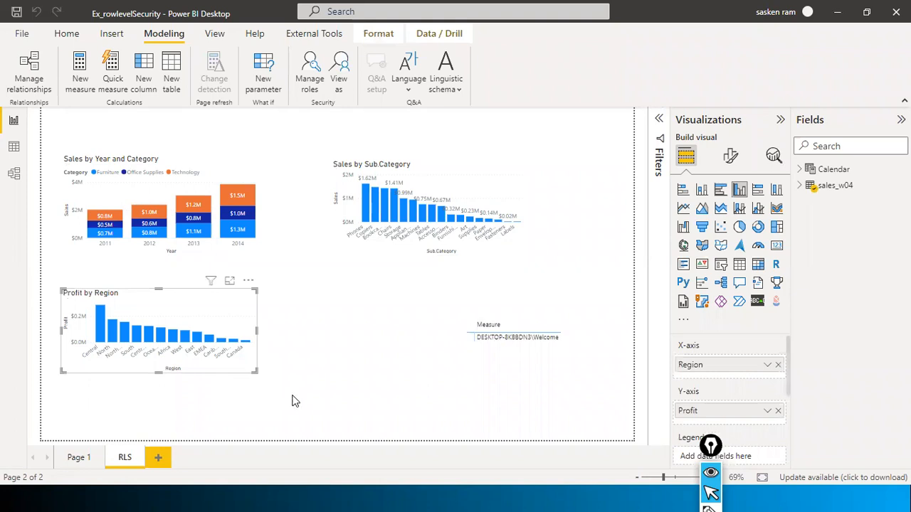
pyautogui.moveTo(258, 335); pyautogui.dragTo(325, 346)
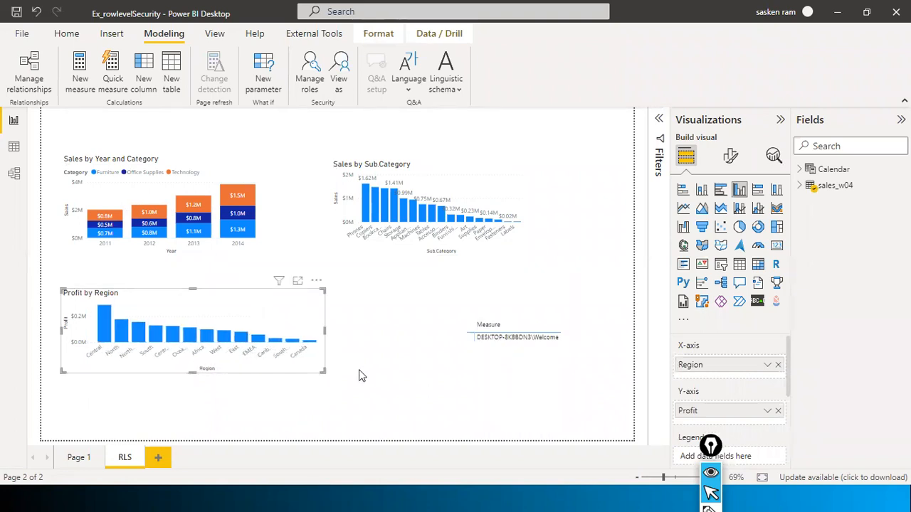
pyautogui.click(359, 381)
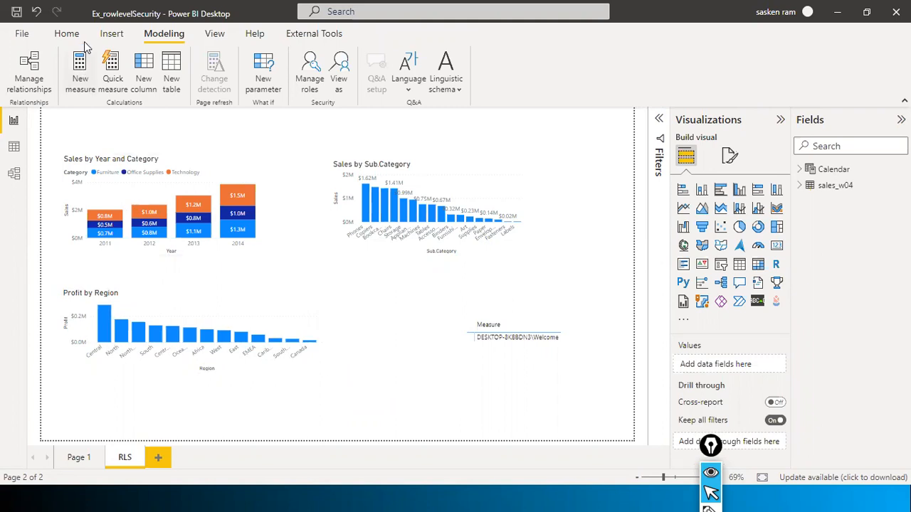
pyautogui.doubleClick(110, 10)
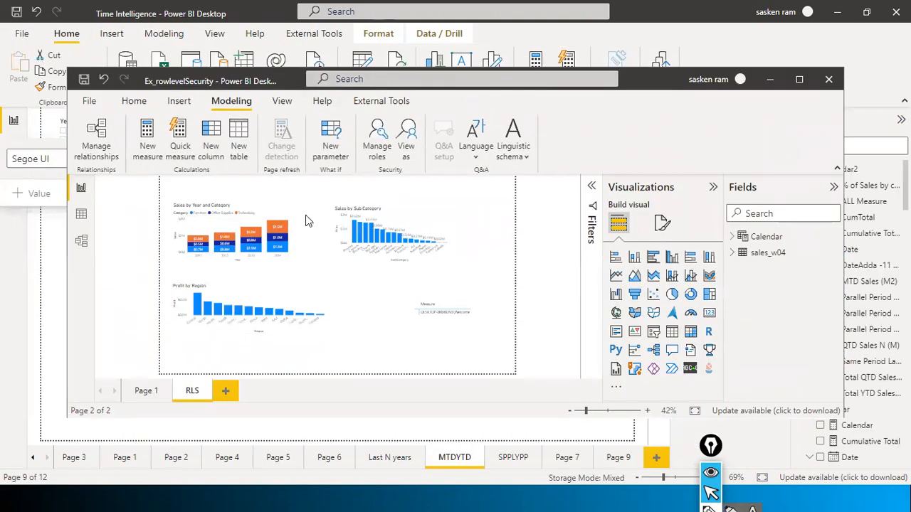
pyautogui.hotkey('alt', 'Tab')
pyautogui.hotkey('alt', 'Tab')
pyautogui.hotkey('alt', 'Tab')
pyautogui.hotkey('alt', 'Tab')
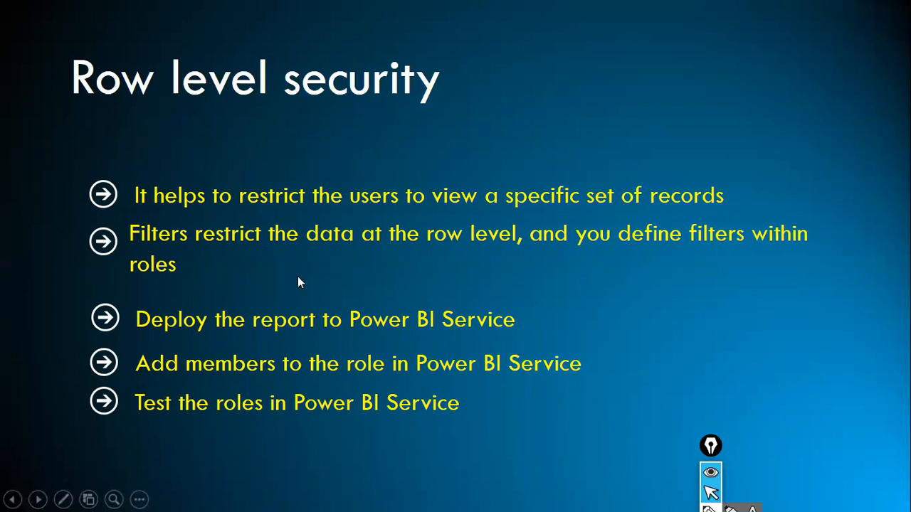
pyautogui.hotkey('alt', 'Tab')
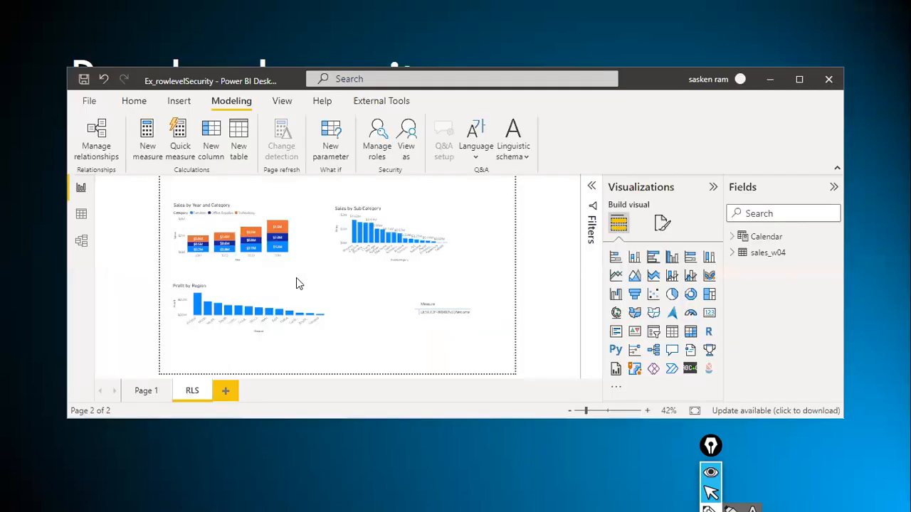
pyautogui.click(798, 79)
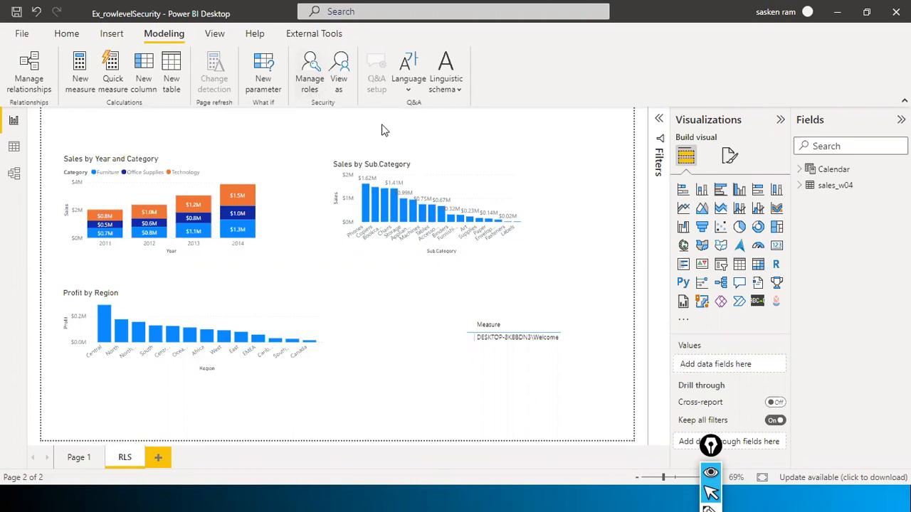
# Create a new security role named VP Sales.
pyautogui.click(311, 85)
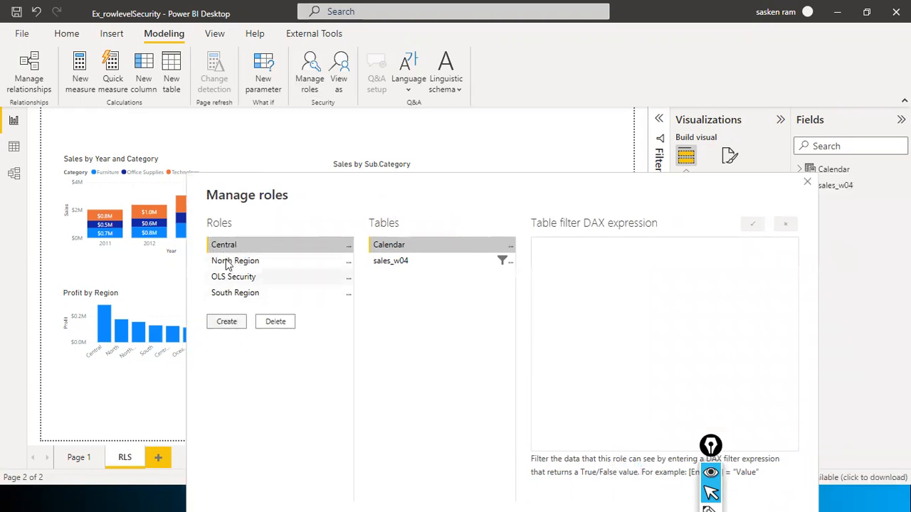
pyautogui.click(227, 322)
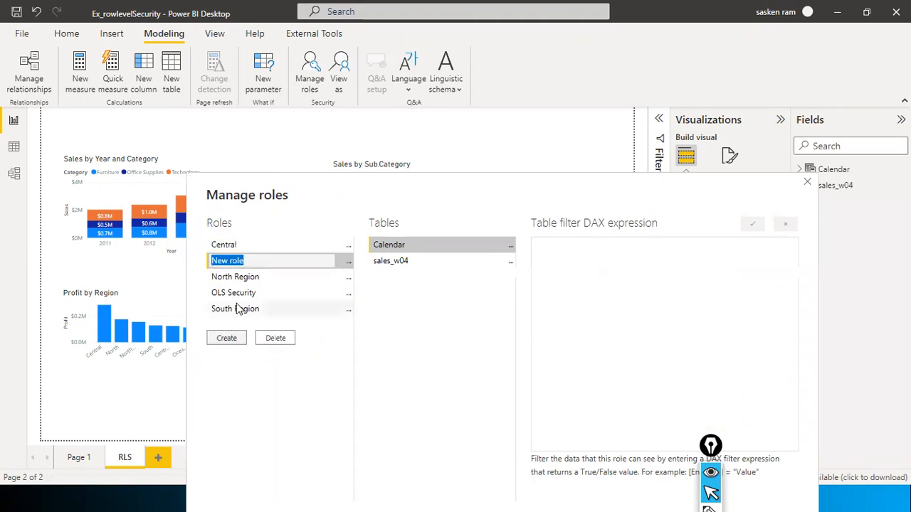
pyautogui.write('VP Sales')
pyautogui.press('Return')
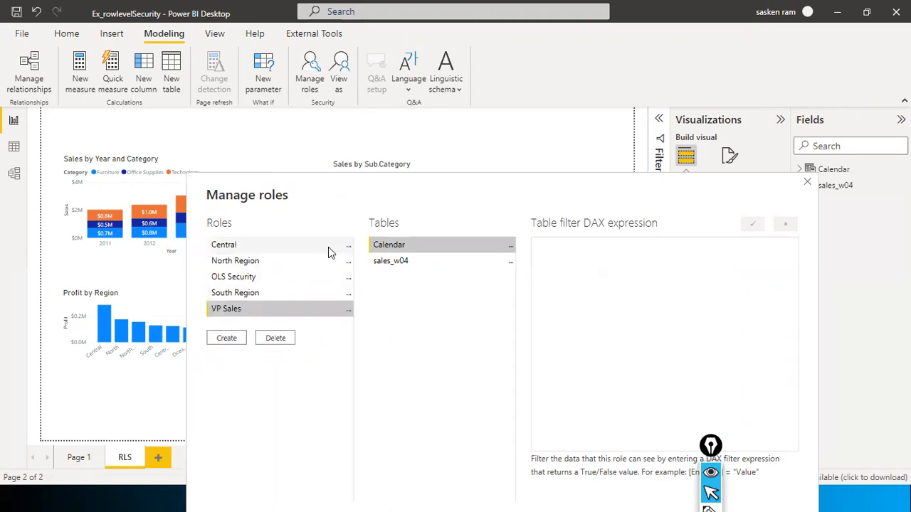
# Rename the VP Sales role as North South VP Sales.
pyautogui.doubleClick(253, 307)
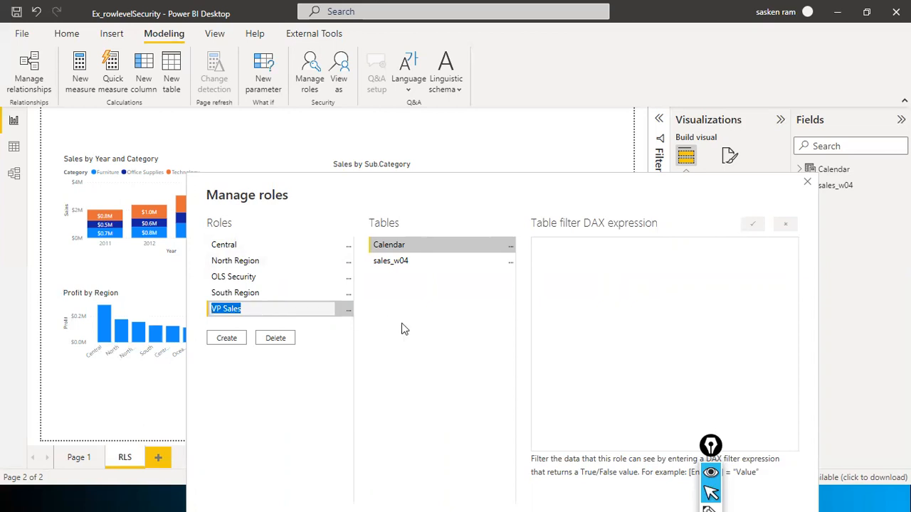
pyautogui.press('Home')
pyautogui.write('General')
pyautogui.hotkey('ctrl', 'shift', 'Left')
pyautogui.press('Left')
pyautogui.write('North S')
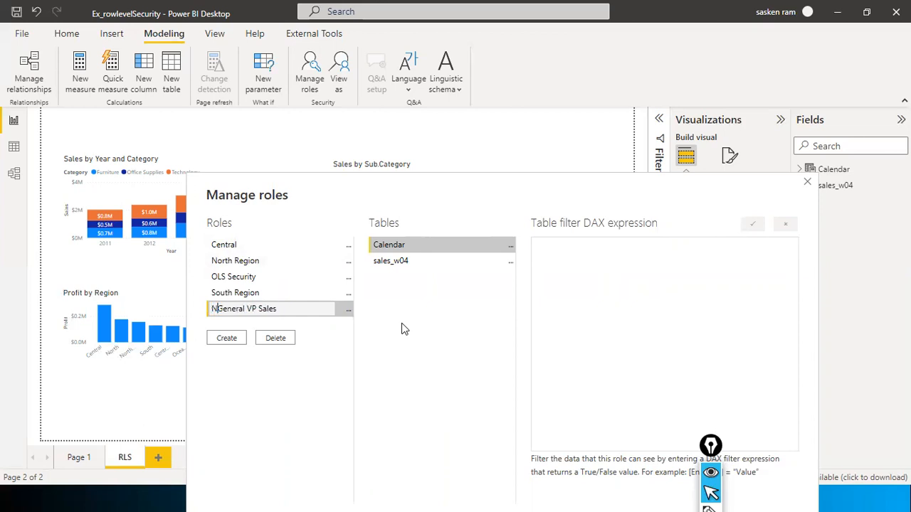
pyautogui.write('outh')
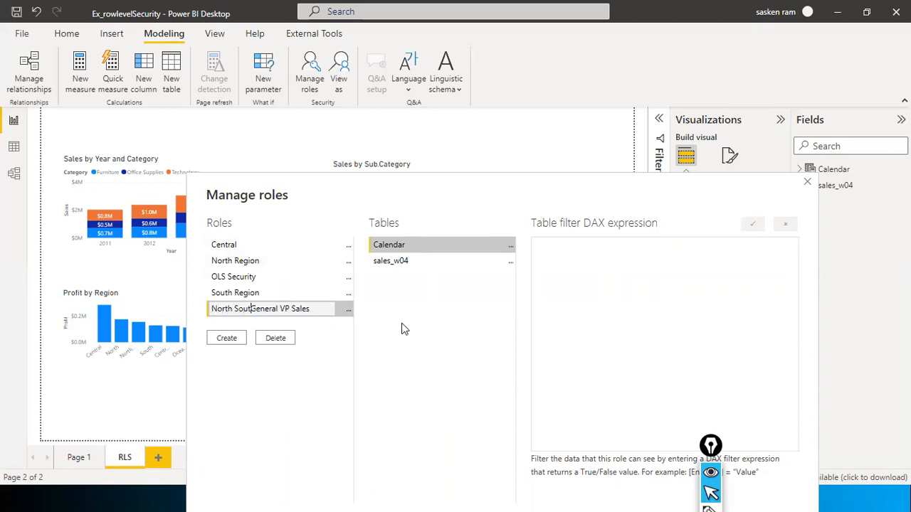
pyautogui.hotkey('ctrl', 'shift', 'Right')
pyautogui.press('Delete')
pyautogui.press('Return')
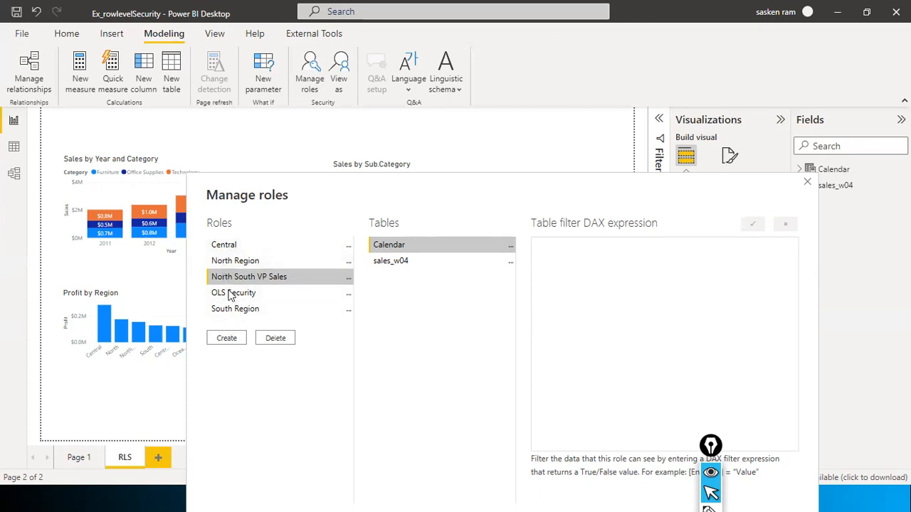
# Try adding a second [Region] condition to the Central role's filter on sales_w04, and delete the added condition.
pyautogui.click(225, 246)
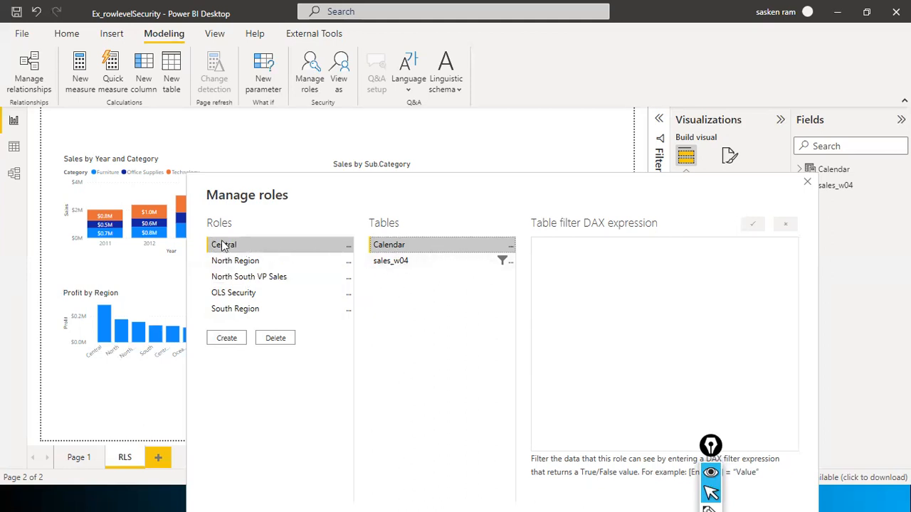
pyautogui.click(392, 262)
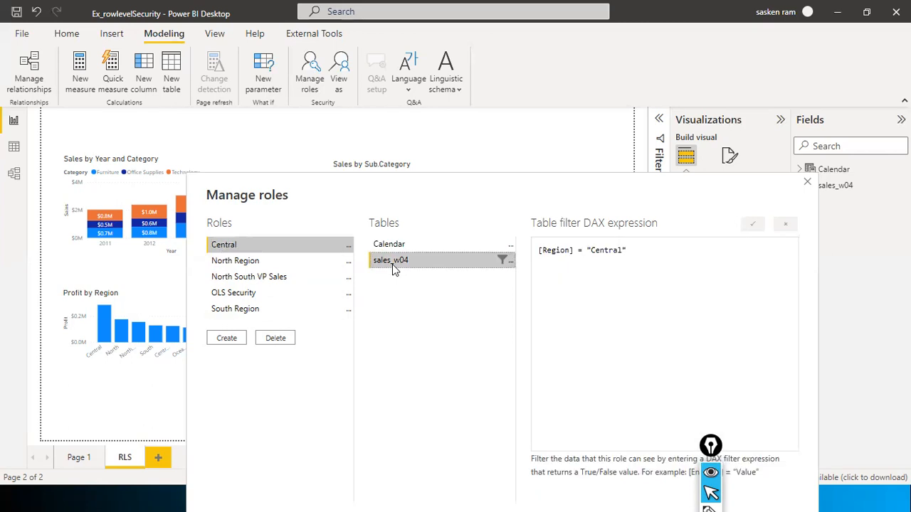
pyautogui.click(511, 263)
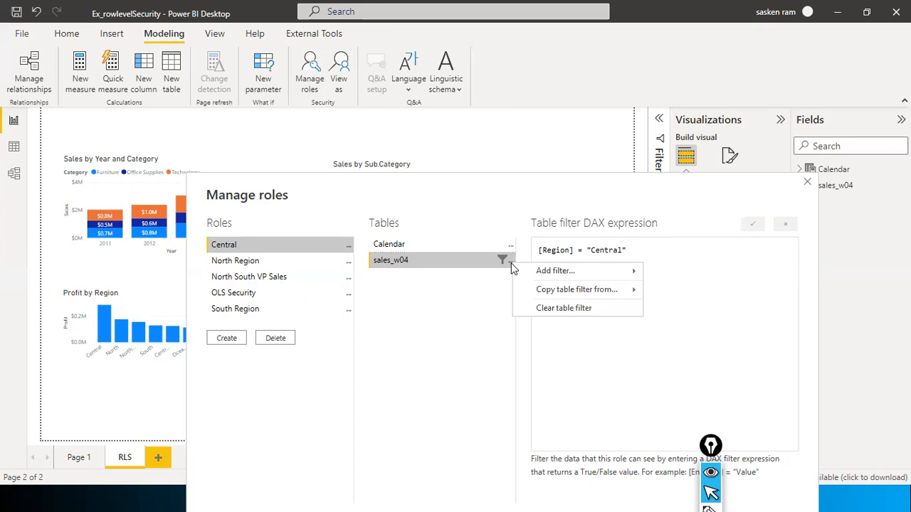
pyautogui.moveTo(581, 274)
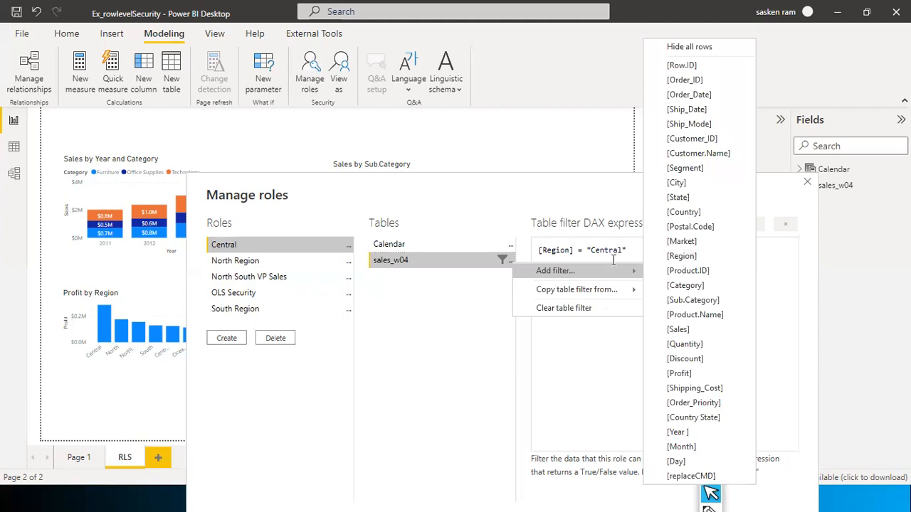
pyautogui.click(690, 257)
pyautogui.moveTo(630, 251); pyautogui.dragTo(725, 250)
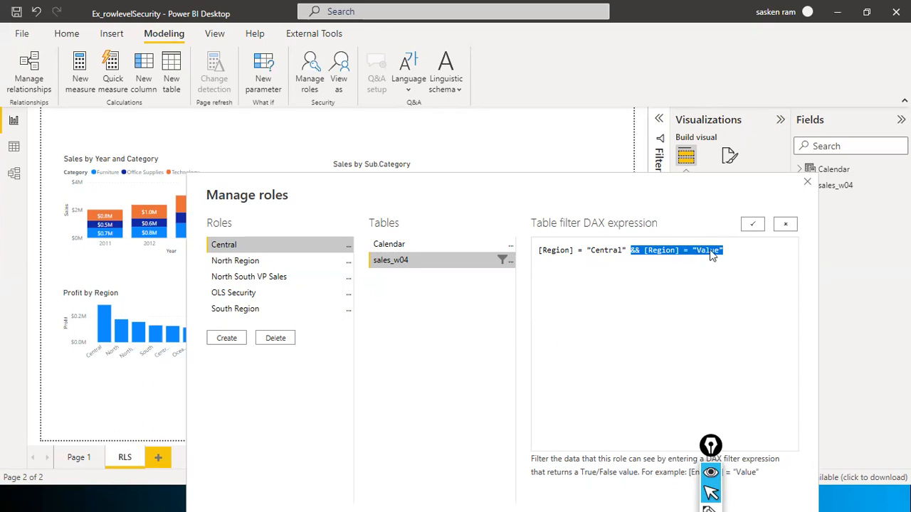
pyautogui.press('Delete')
# Save the changes made to the security roles.
pyautogui.click(606, 251)
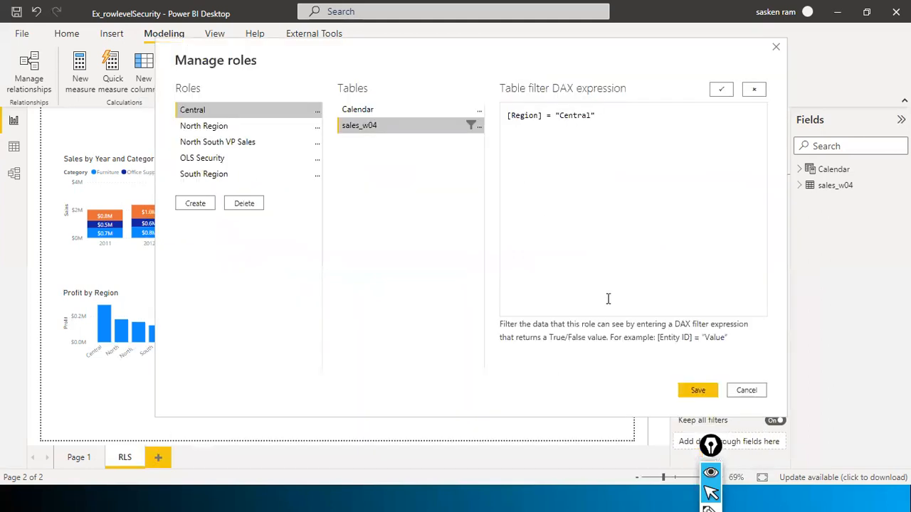
pyautogui.click(687, 388)
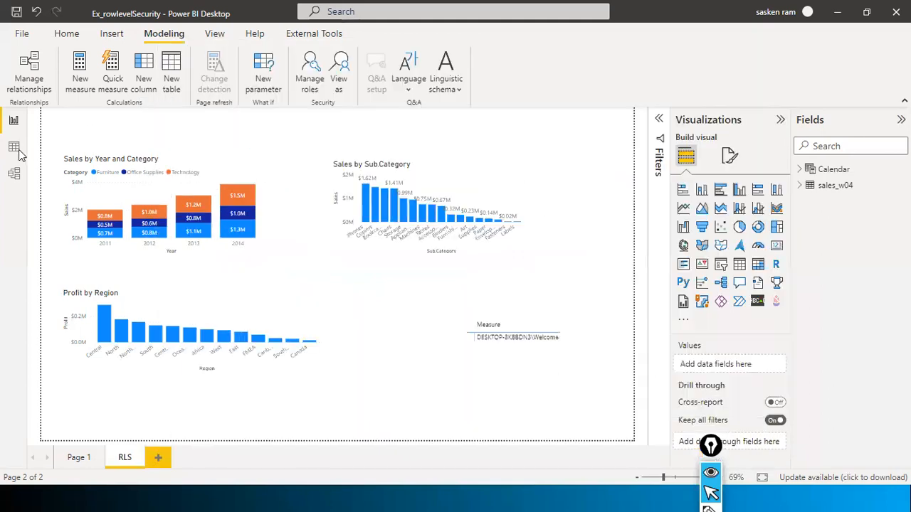
# Show the sales_w04 table data, review the distinct Region values and sort the table by Region in descending order.
pyautogui.click(14, 148)
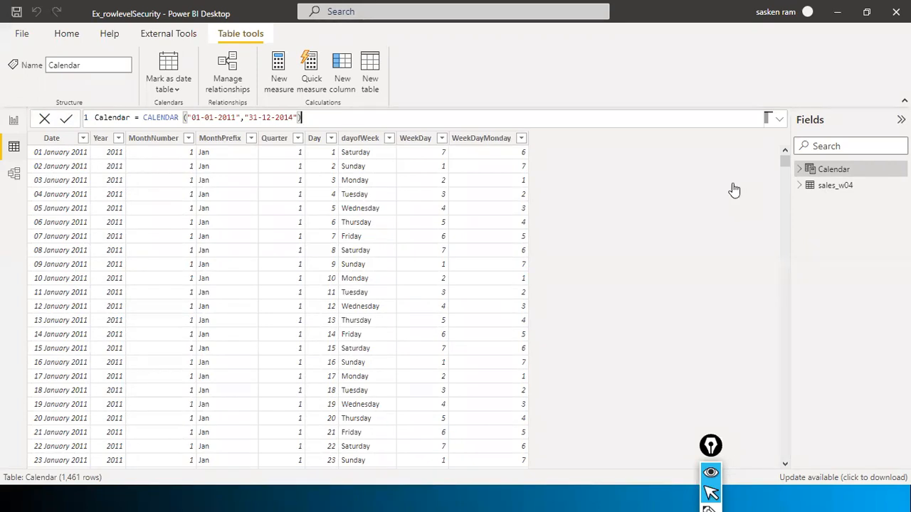
pyautogui.doubleClick(835, 185)
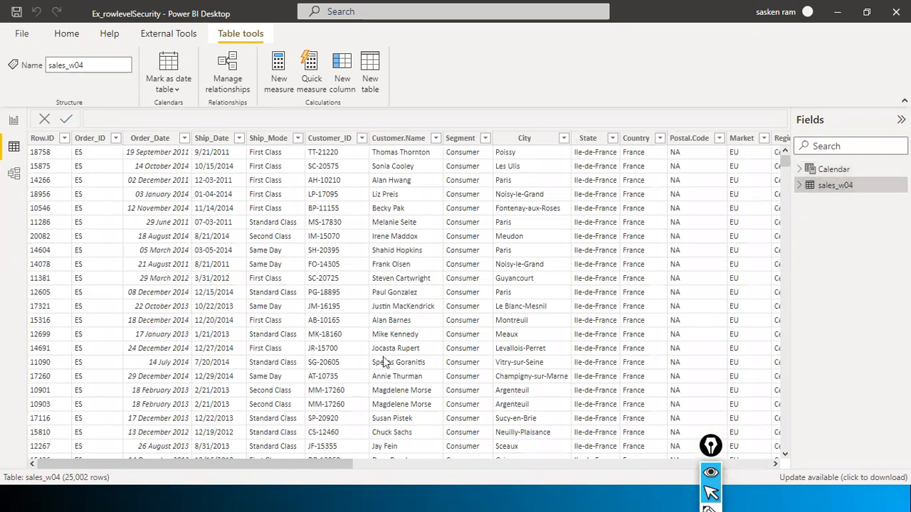
pyautogui.moveTo(361, 463); pyautogui.dragTo(499, 463)
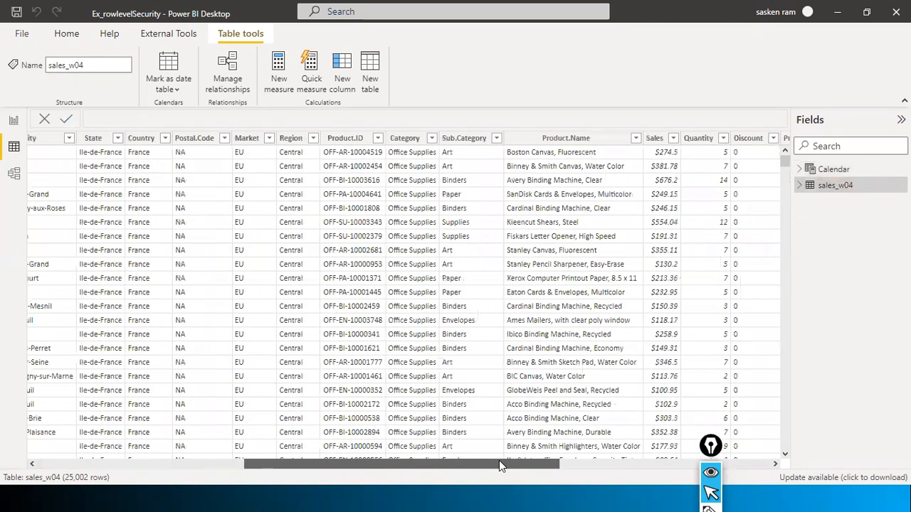
pyautogui.click(314, 140)
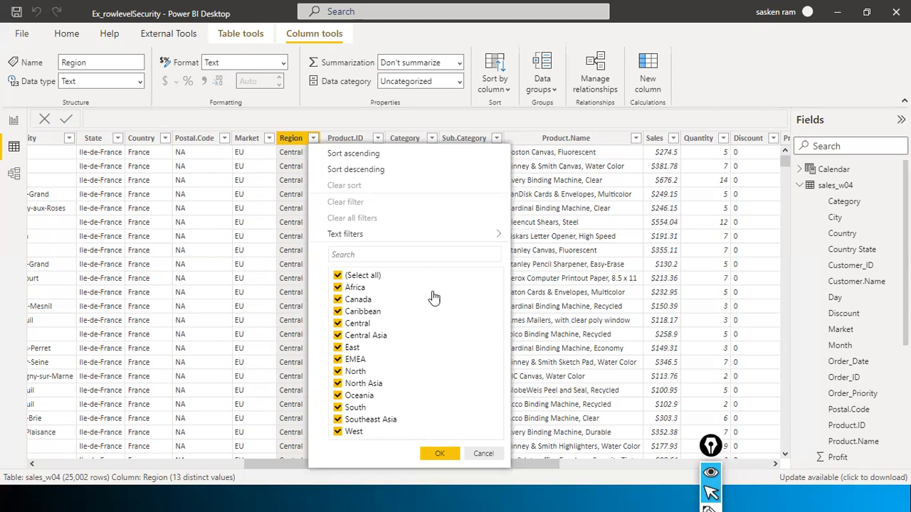
pyautogui.click(430, 171)
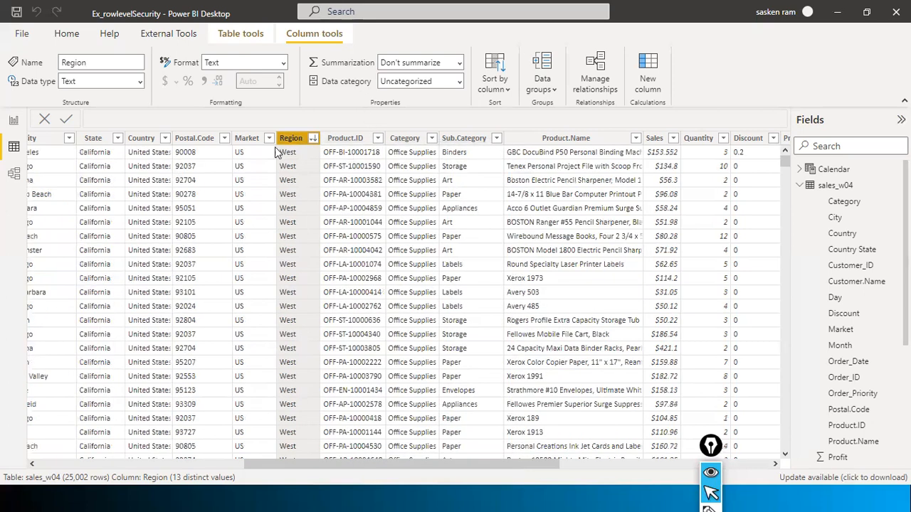
# Return to the report and review the Central role's DAX filter expression on the sales_w04 table.
pyautogui.click(13, 121)
pyautogui.click(313, 93)
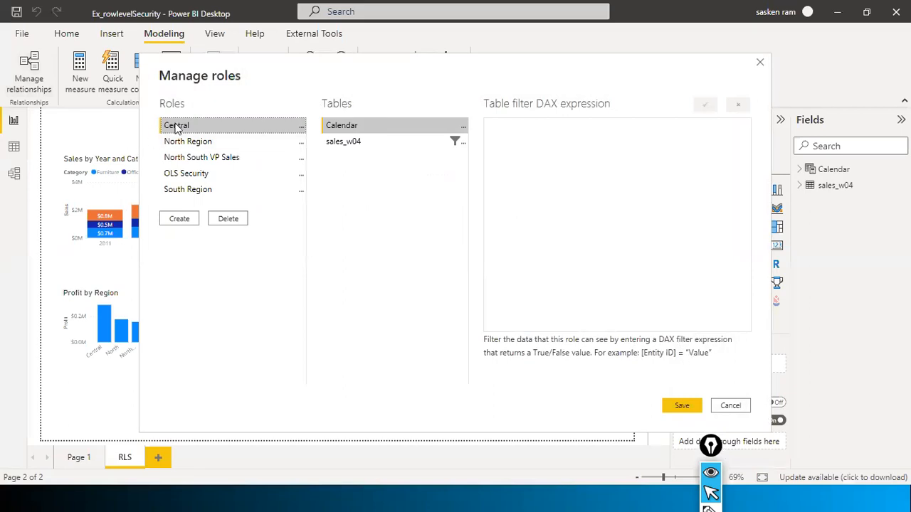
pyautogui.click(343, 141)
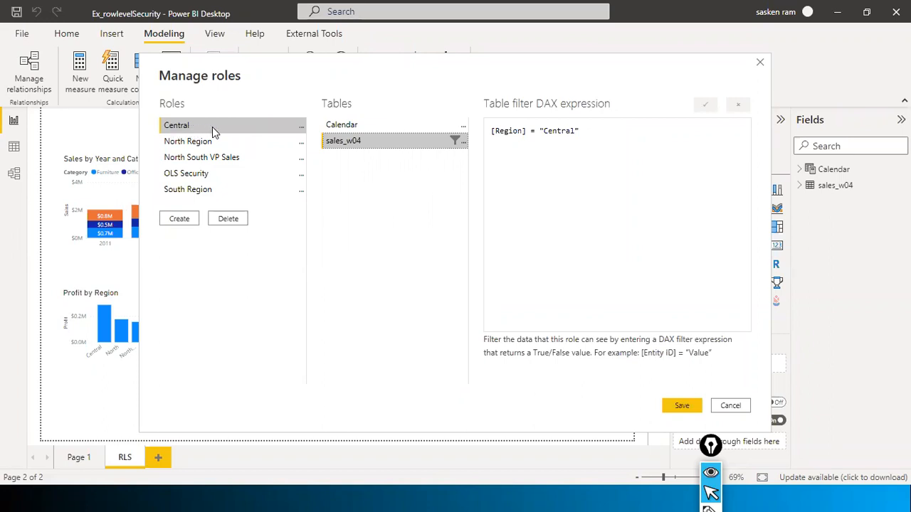
# Try adding another [Region] condition to the Central role's sales_w04 filter, and restore the expression to [Region] = "Central".
pyautogui.click(462, 141)
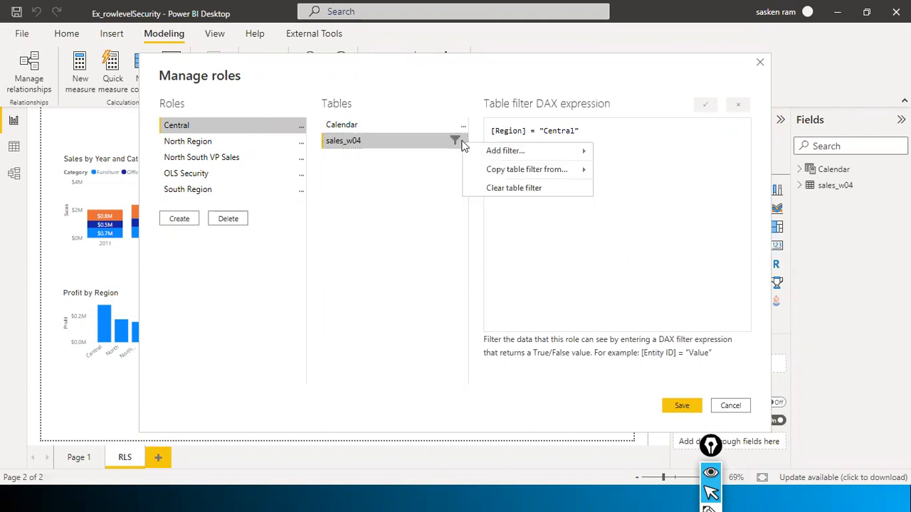
pyautogui.moveTo(488, 153)
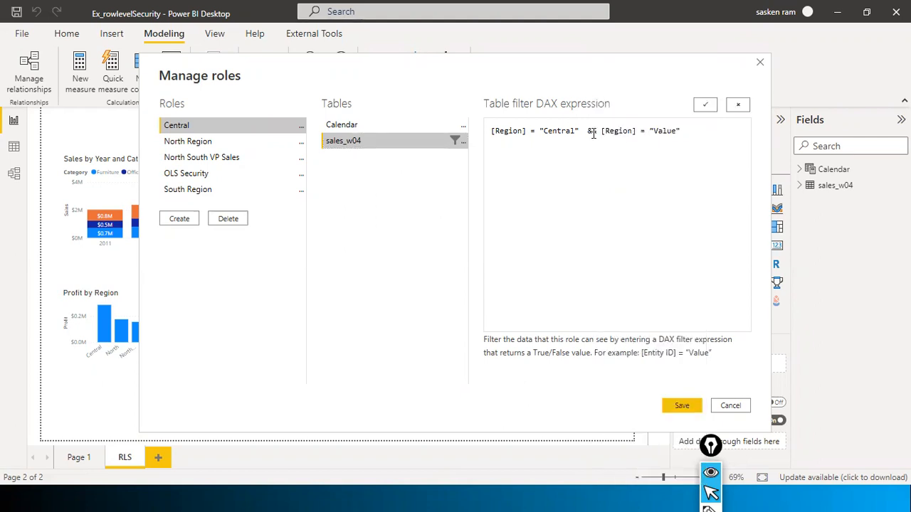
pyautogui.moveTo(588, 131); pyautogui.dragTo(402, 90)
pyautogui.press('Delete')
pyautogui.press('Delete')
pyautogui.press('Delete')
pyautogui.press('Delete')
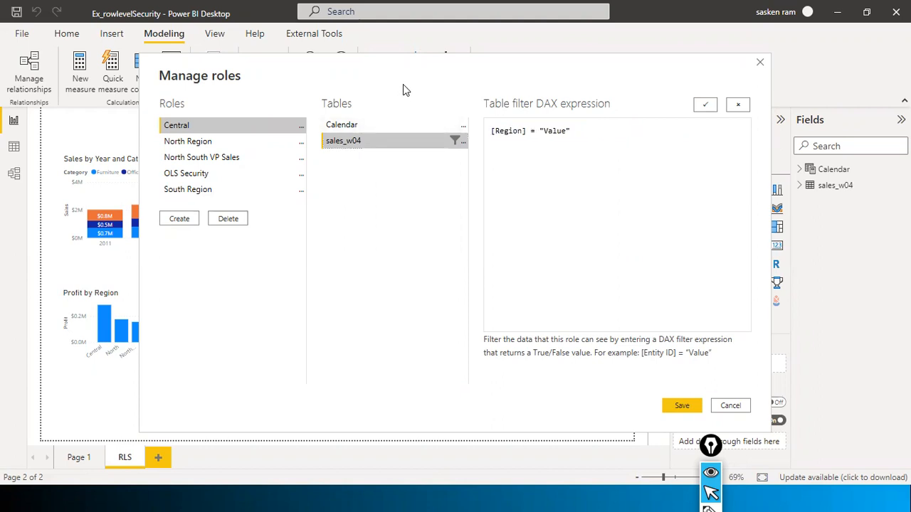
pyautogui.hotkey('ctrl', 'shift', 'Right')
pyautogui.write('Central')
pyautogui.moveTo(594, 134); pyautogui.dragTo(492, 132)
pyautogui.click(595, 139)
pyautogui.moveTo(592, 137); pyautogui.dragTo(486, 134)
pyautogui.click(585, 139)
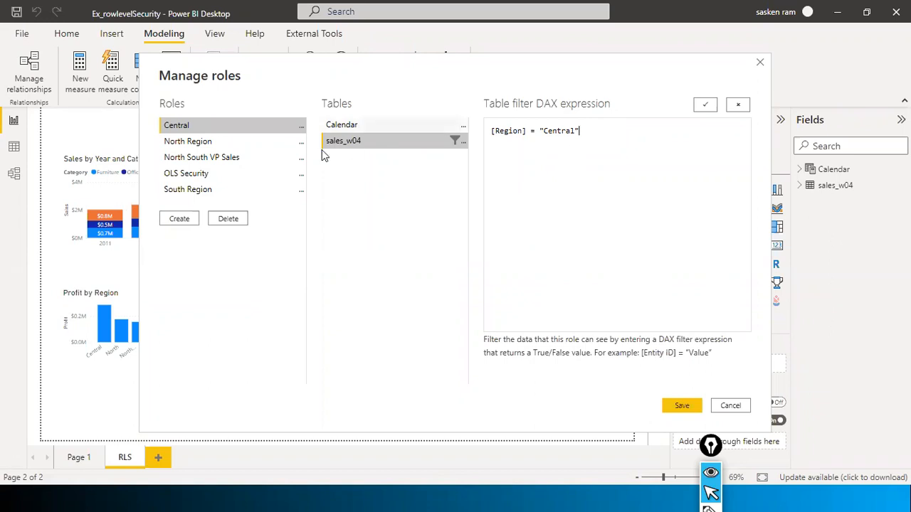
# Review the North Region role's DAX filter on sales_w04 and the columns available for adding a filter.
pyautogui.click(201, 142)
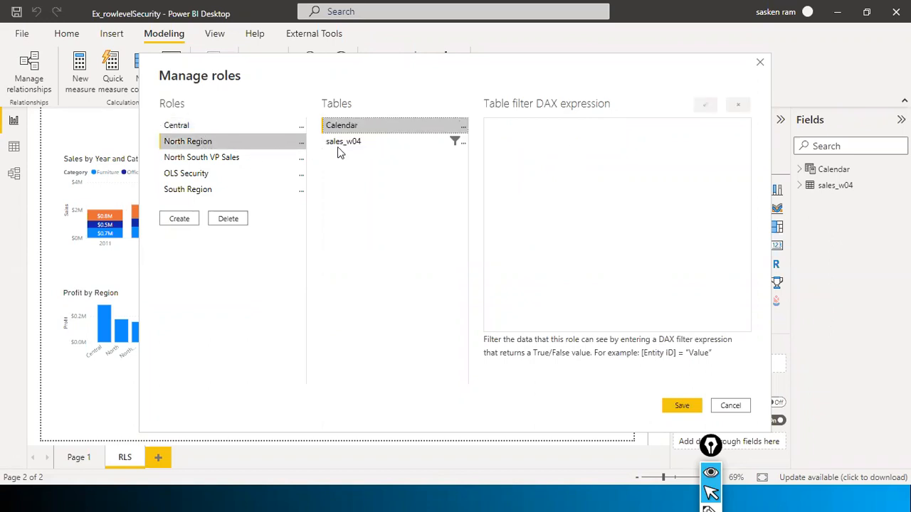
pyautogui.click(364, 142)
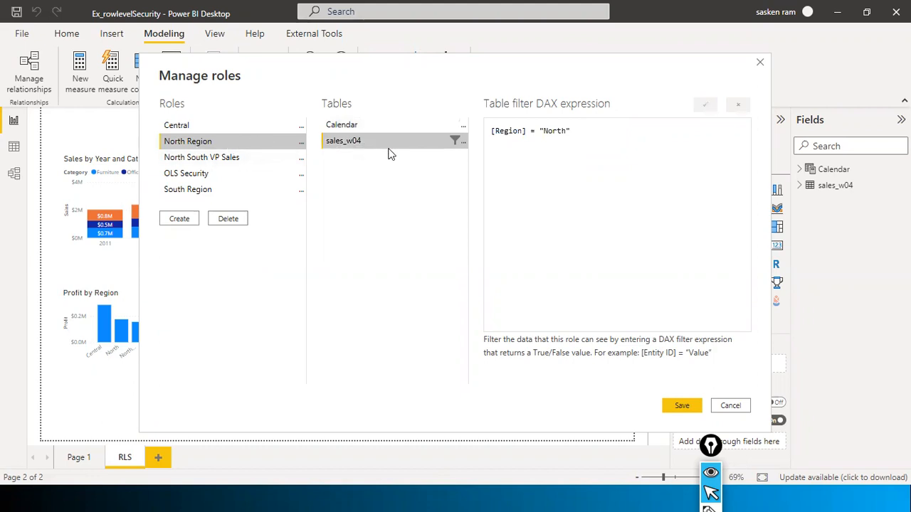
pyautogui.click(463, 142)
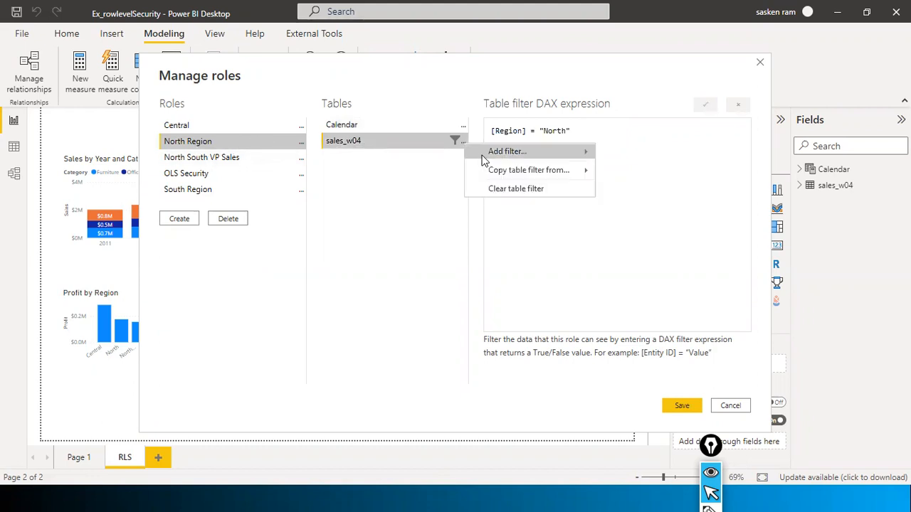
pyautogui.moveTo(548, 157)
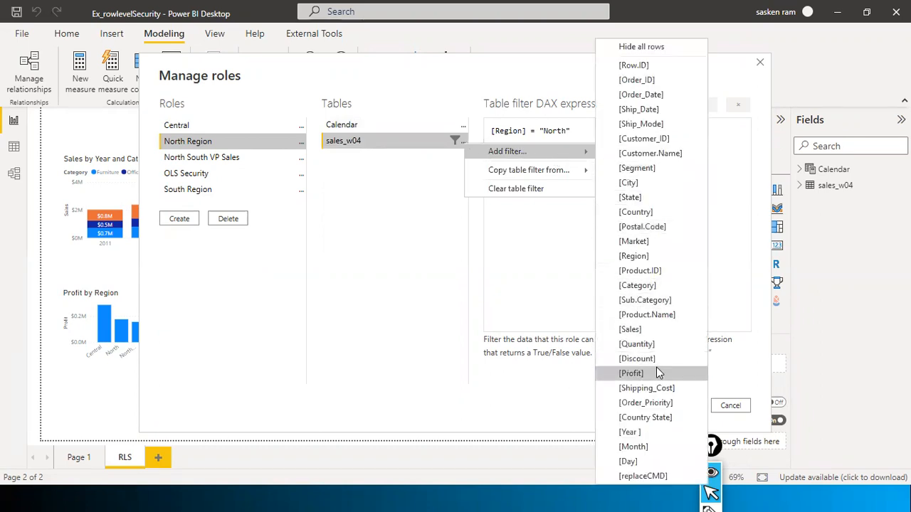
pyautogui.click(723, 213)
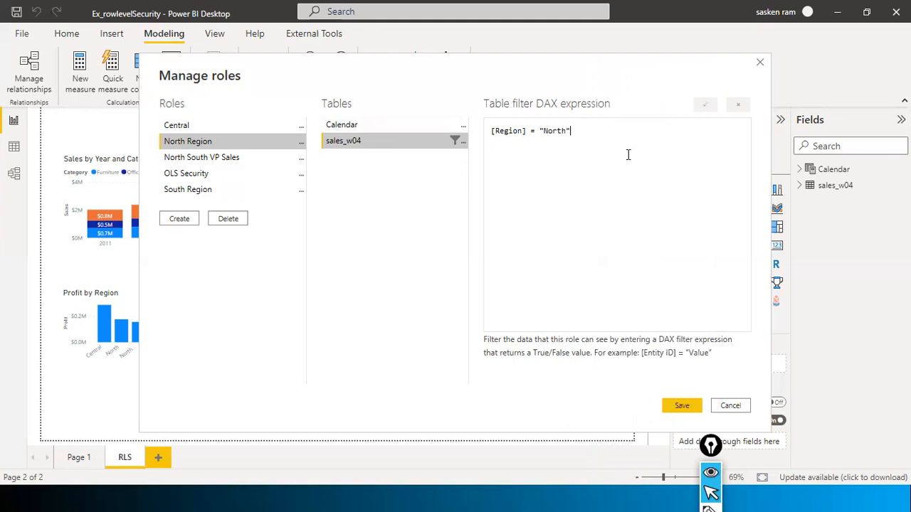
# Review the South Region role's DAX filter expression on the sales_w04 table.
pyautogui.click(176, 194)
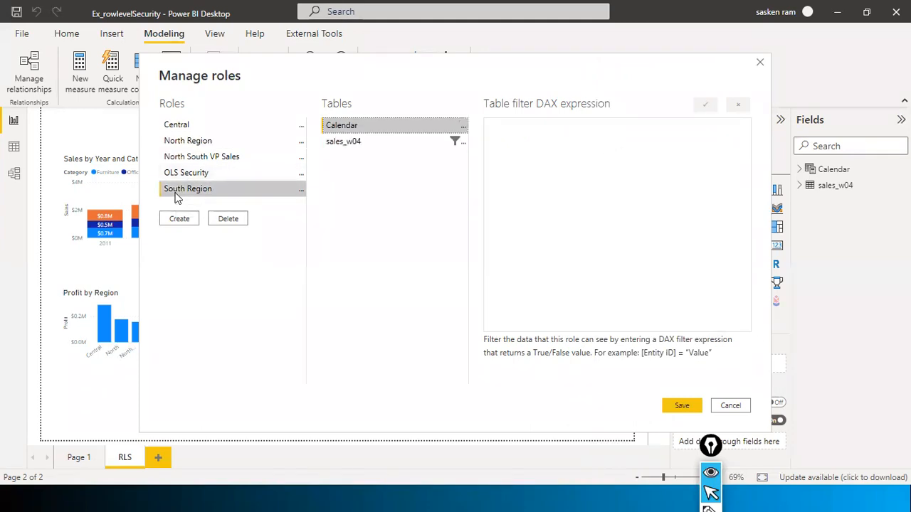
pyautogui.click(354, 147)
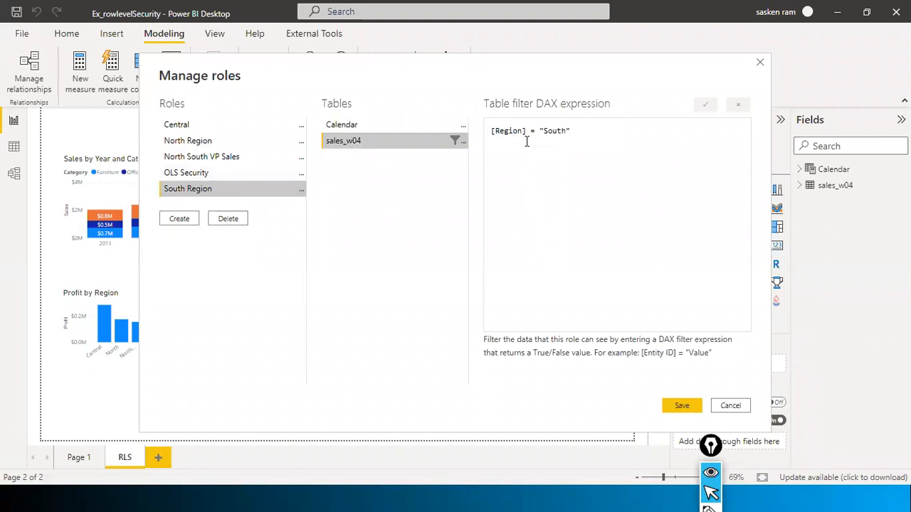
pyautogui.moveTo(491, 133); pyautogui.dragTo(524, 139)
pyautogui.click(562, 133)
pyautogui.click(489, 126)
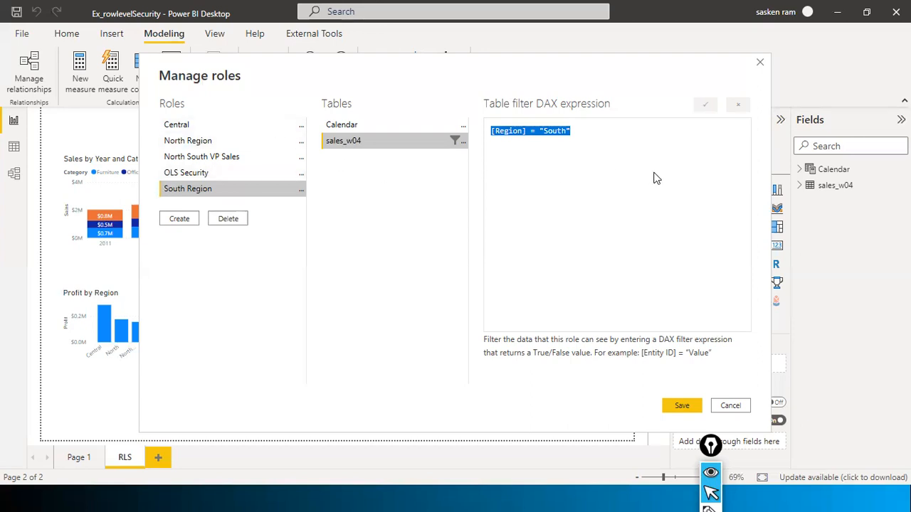
# Give the North South VP Sales role a sales_w04 filter with two [Region] = "Value" conditions joined by ||.
pyautogui.click(220, 157)
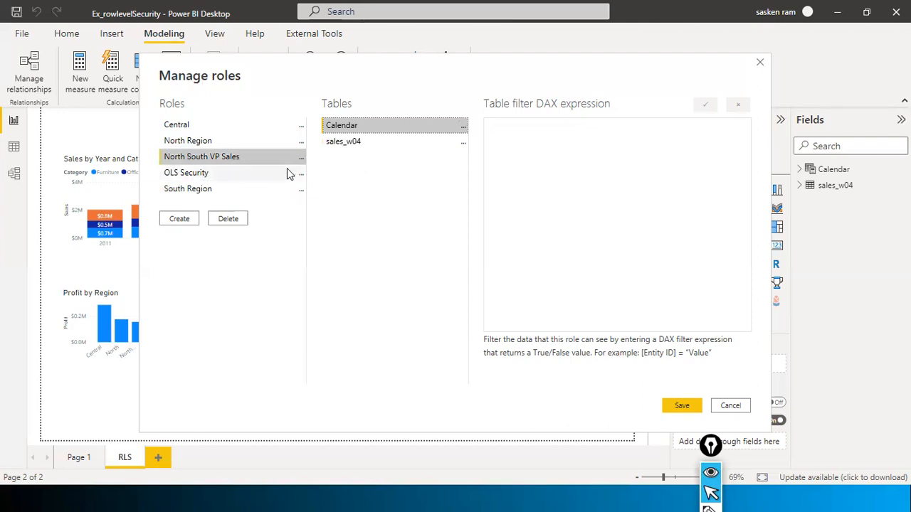
pyautogui.click(349, 143)
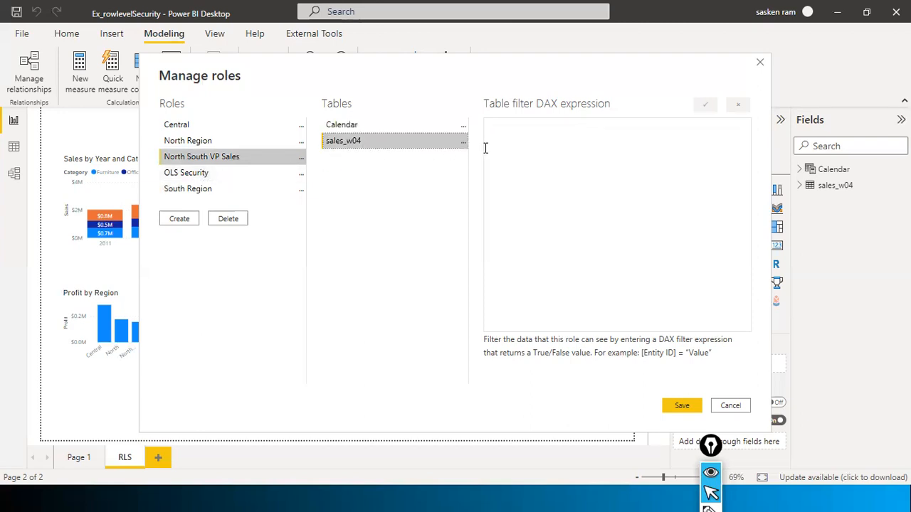
pyautogui.click(464, 145)
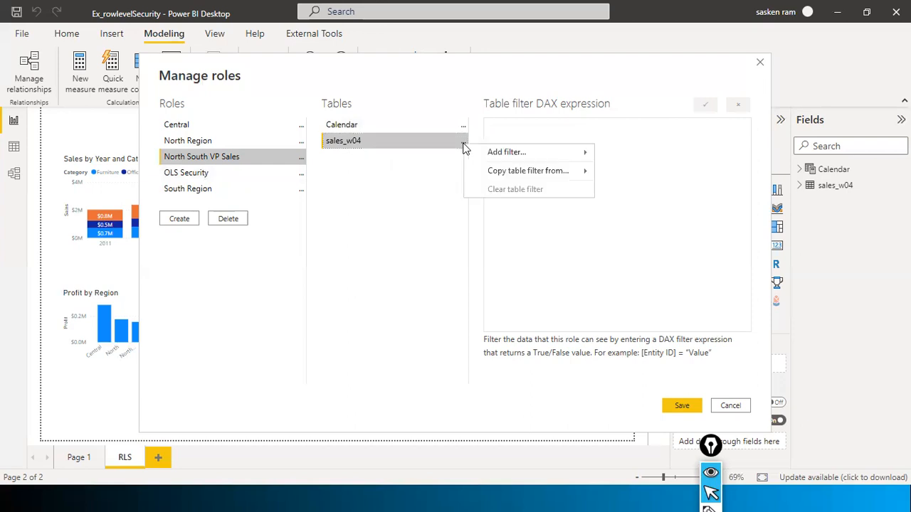
pyautogui.moveTo(515, 157)
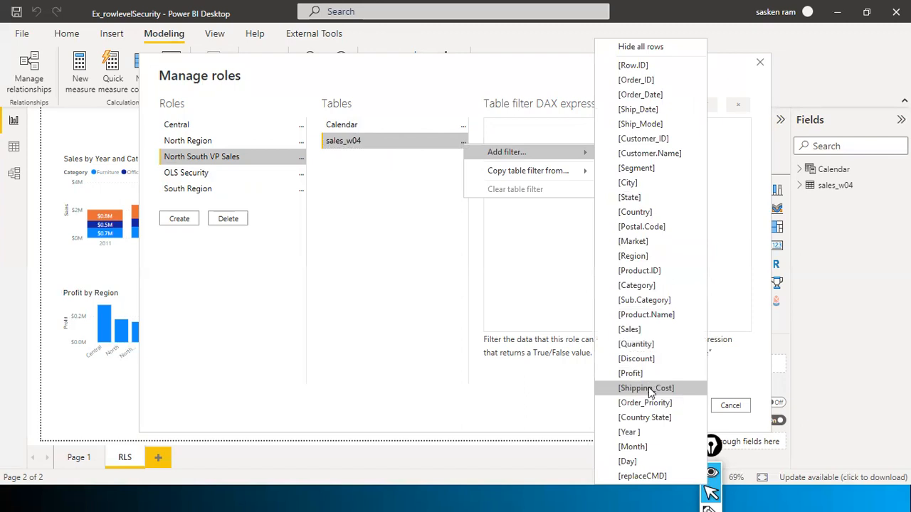
pyautogui.click(652, 256)
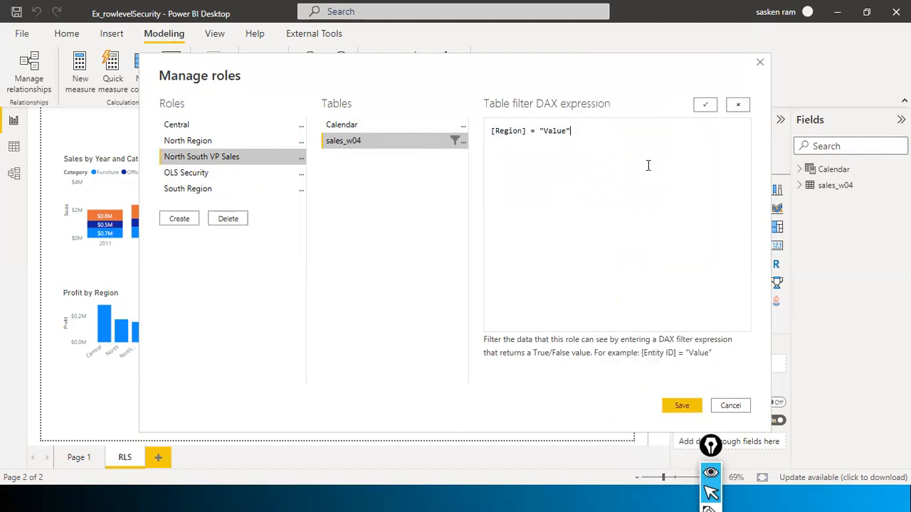
pyautogui.hotkey('ctrl', 'a')
pyautogui.hotkey('ctrl', 'c')
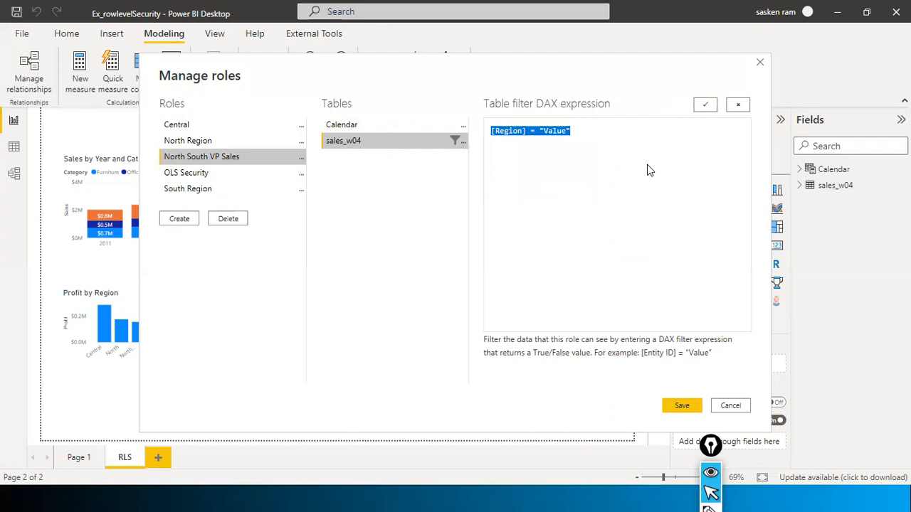
pyautogui.click(648, 169)
pyautogui.write('||')
pyautogui.hotkey('ctrl', 'v')
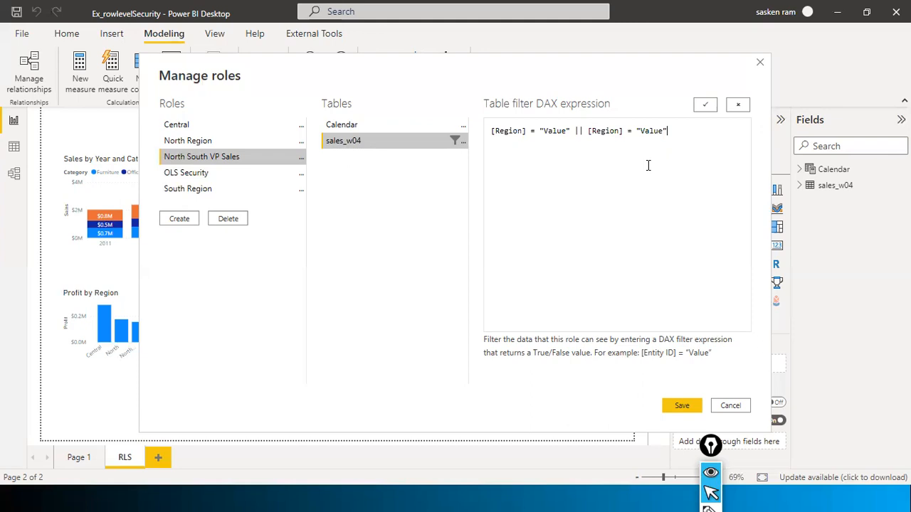
# Set the two Region values in the North South VP Sales filter to "North" and "South", and save the roles.
pyautogui.moveTo(563, 131); pyautogui.dragTo(543, 131)
pyautogui.press('BackSpace')
pyautogui.write('North')
pyautogui.press('Right')
pyautogui.press('Right')
pyautogui.press('Right')
pyautogui.press('Right')
pyautogui.press('Right')
pyautogui.press('Right')
pyautogui.press('Right')
pyautogui.press('Right')
pyautogui.press('Right')
pyautogui.press('Right')
pyautogui.press('Right')
pyautogui.press('Right')
pyautogui.press('Right')
pyautogui.press('Right')
pyautogui.press('Right')
pyautogui.press('Right')
pyautogui.press('Delete')
pyautogui.press('Delete')
pyautogui.press('Delete')
pyautogui.press('Delete')
pyautogui.press('Delete')
pyautogui.write('South')
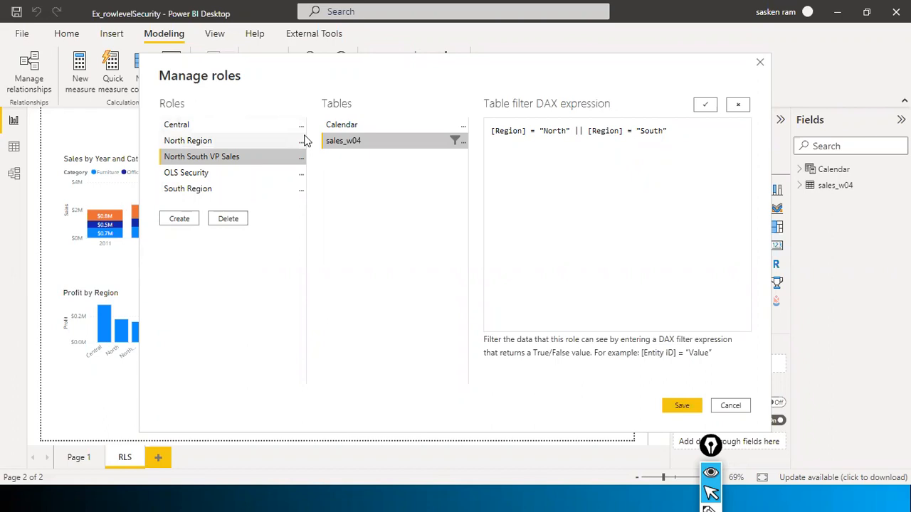
pyautogui.click(679, 405)
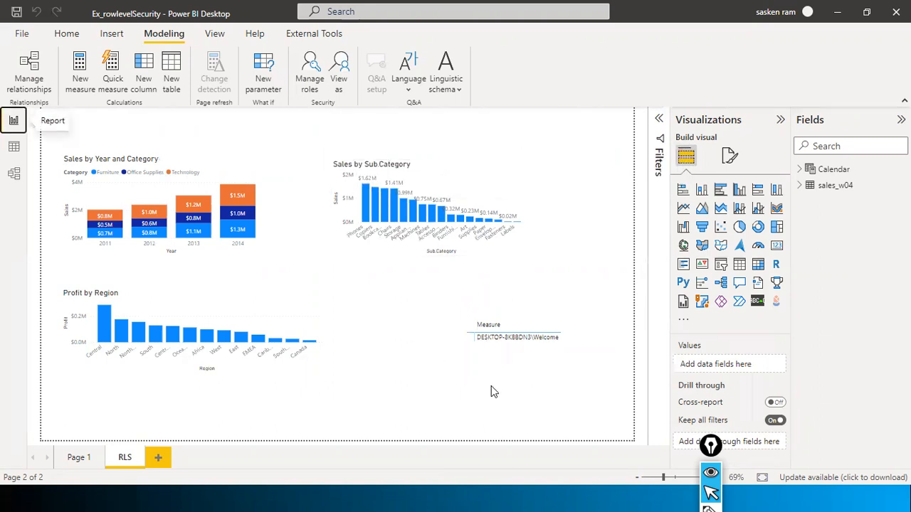
# View the report as the Central role to check its filtered visuals, and stop viewing as that role.
pyautogui.click(340, 78)
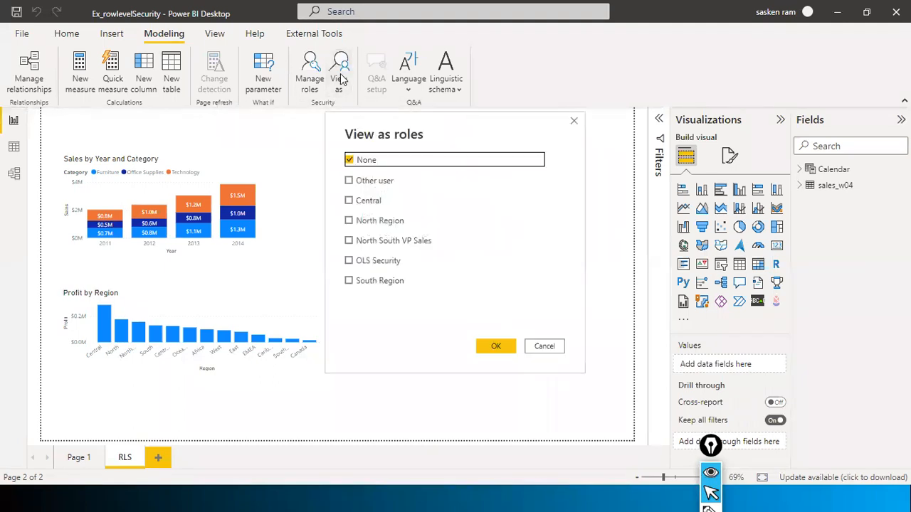
pyautogui.click(350, 200)
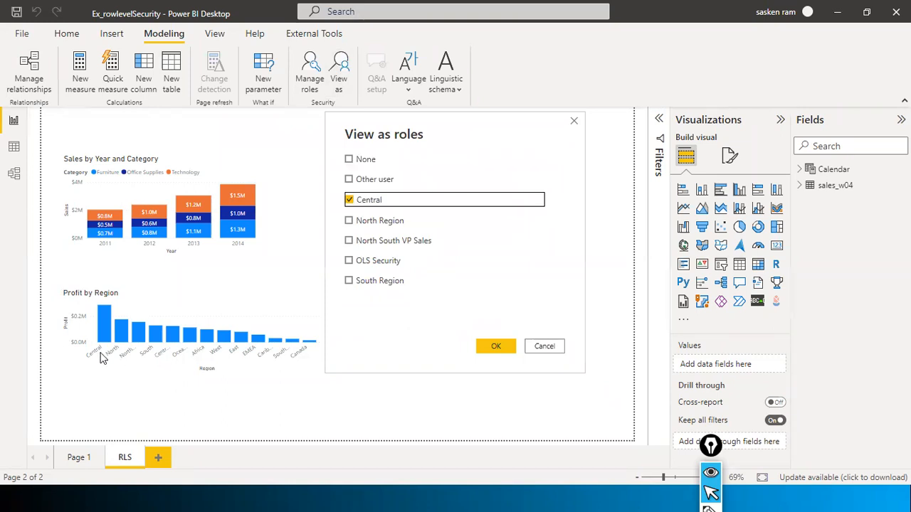
pyautogui.hotkey('ctrl', 'shift', '3')
pyautogui.moveTo(158, 420); pyautogui.dragTo(158, 362)
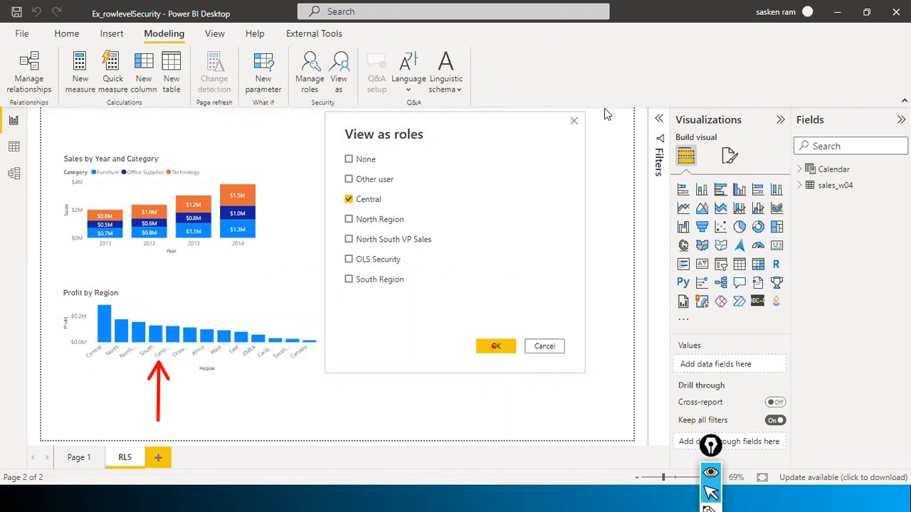
pyautogui.click(485, 348)
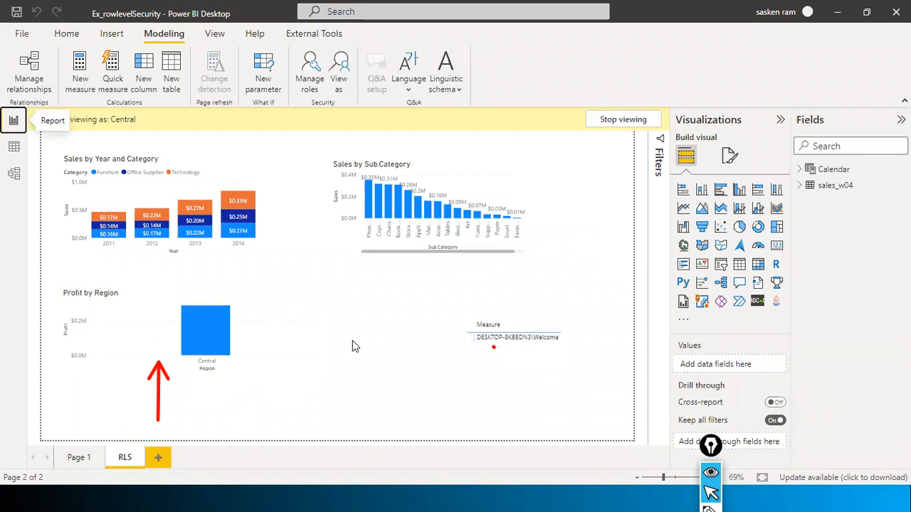
pyautogui.click(618, 121)
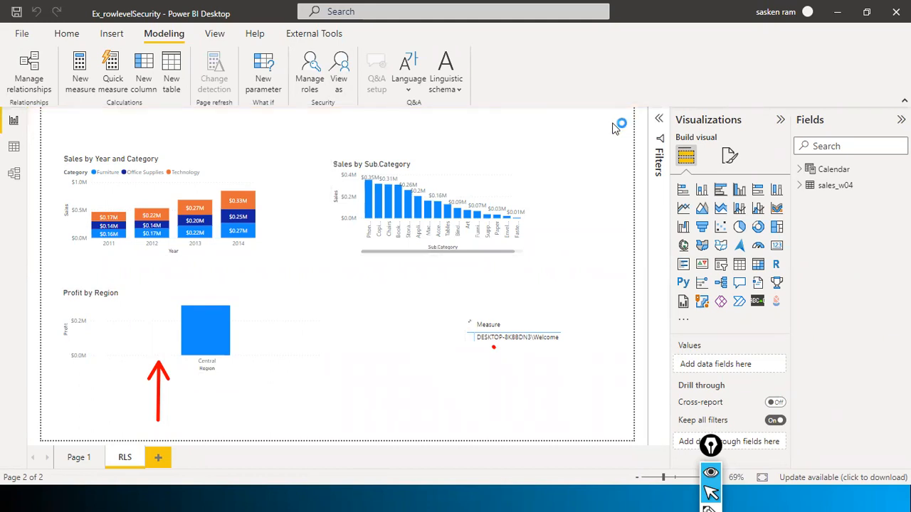
# View the report as the South Region role to check its filtered visuals, and stop viewing as that role.
pyautogui.click(340, 76)
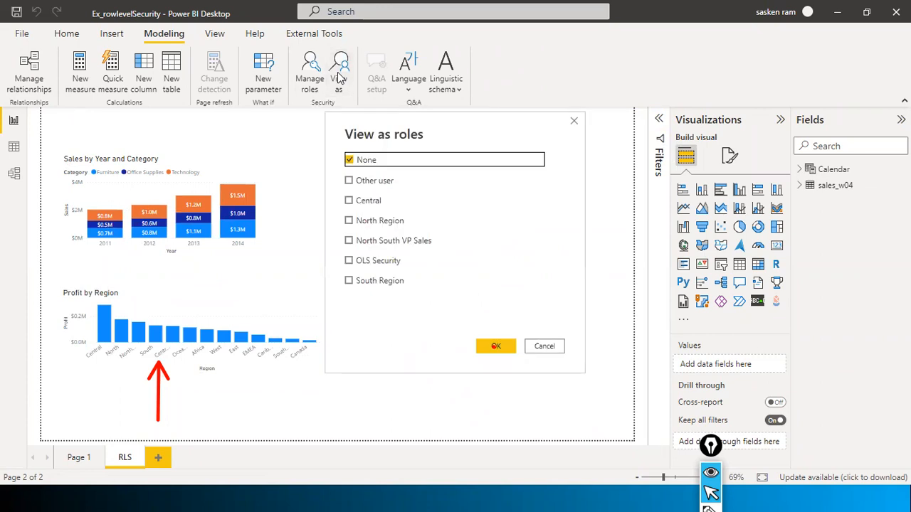
pyautogui.click(350, 281)
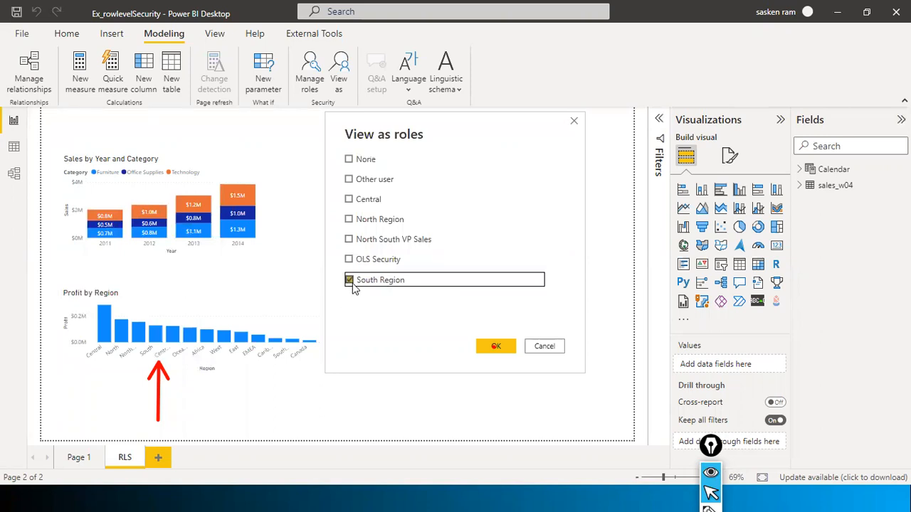
pyautogui.click(496, 347)
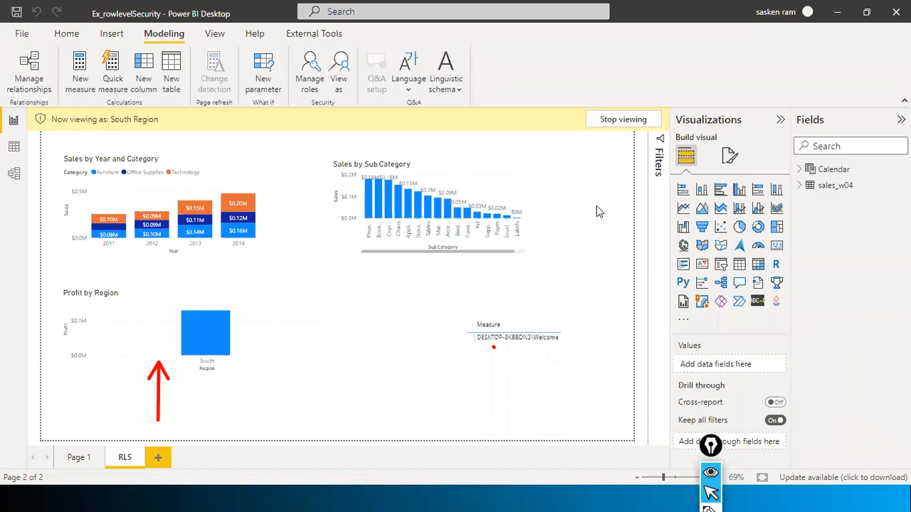
pyautogui.click(620, 120)
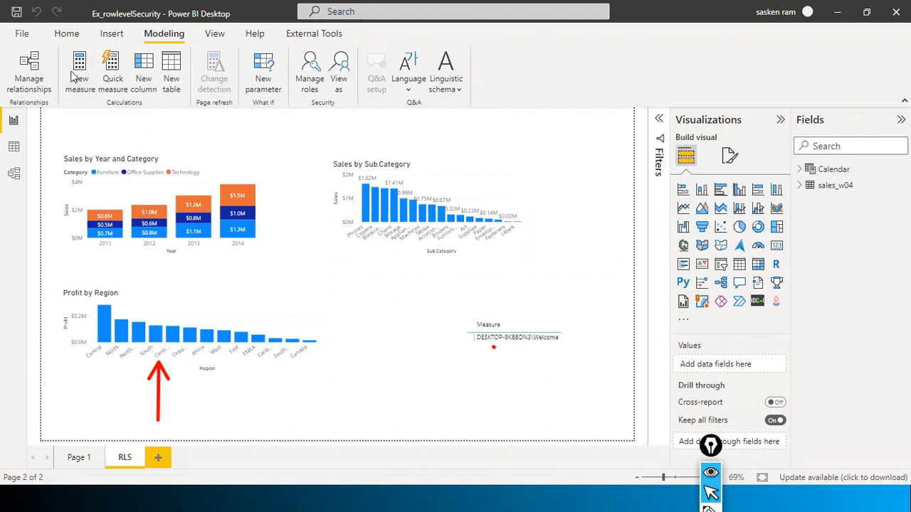
# Save the pending report changes and start publishing the report to Power BI.
pyautogui.click(66, 35)
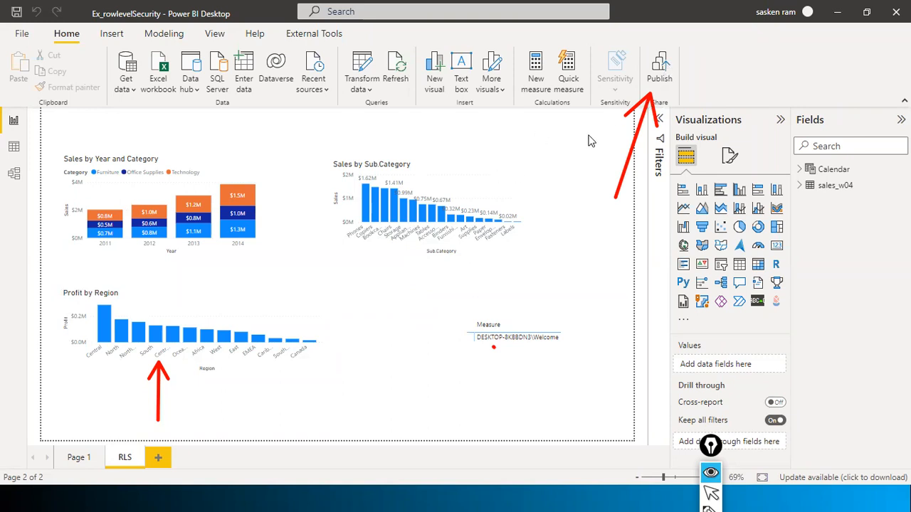
pyautogui.hotkey('ctrl', 'shift', '2')
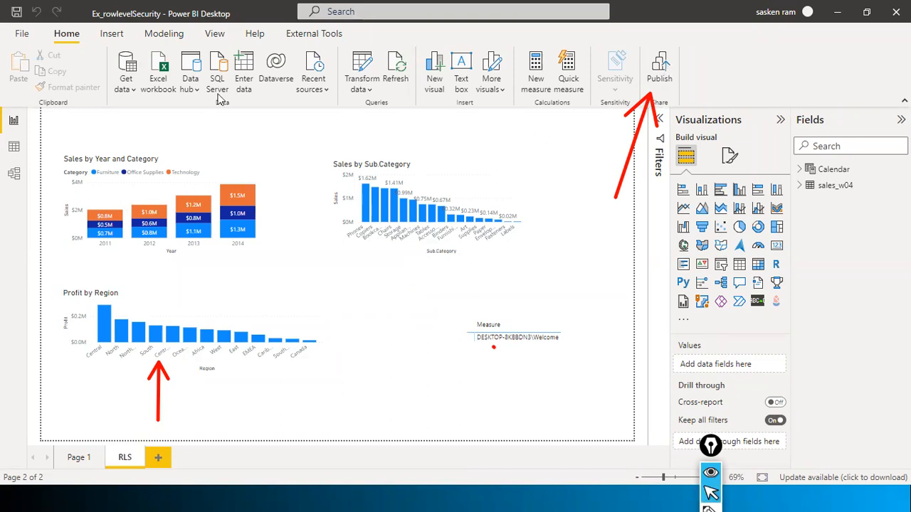
pyautogui.click(656, 75)
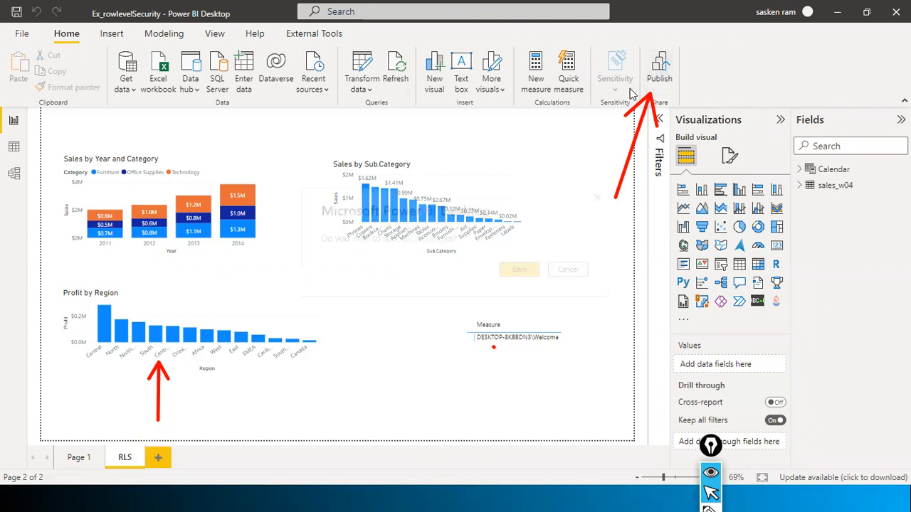
pyautogui.click(529, 274)
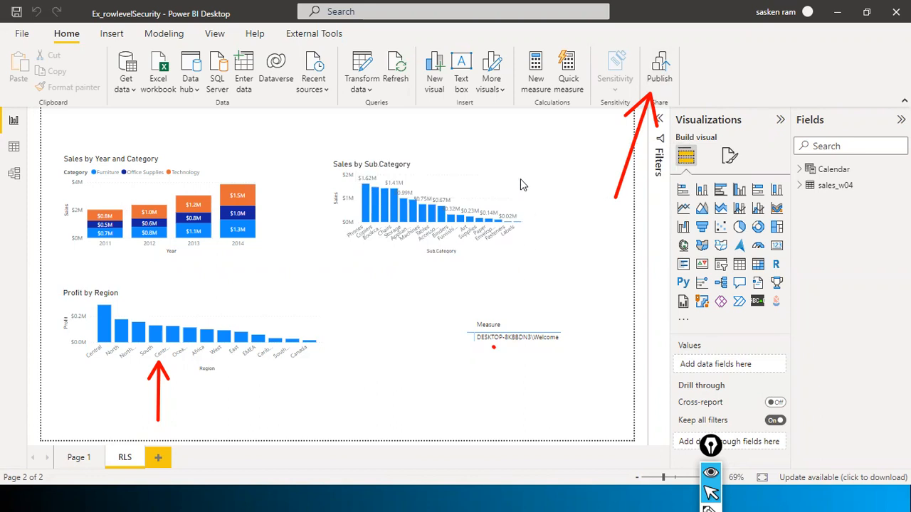
pyautogui.click(659, 74)
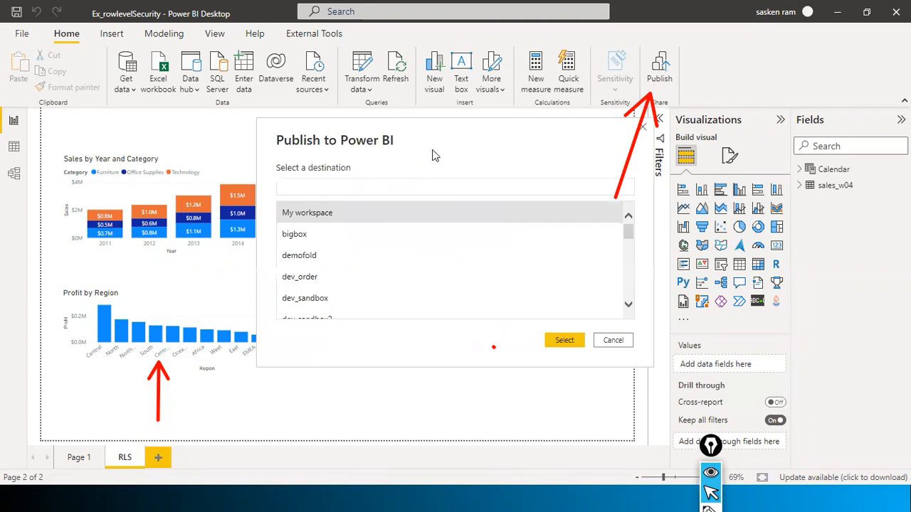
# Switch to Chrome and open the Power BI service home page at app.powerbi.com in a new browser tab.
pyautogui.hotkey('alt', 'Tab')
pyautogui.hotkey('alt', 'Tab')
pyautogui.hotkey('alt', 'Tab')
pyautogui.hotkey('alt', 'Tab')
pyautogui.hotkey('alt', 'Tab')
pyautogui.hotkey('alt', 'Tab')
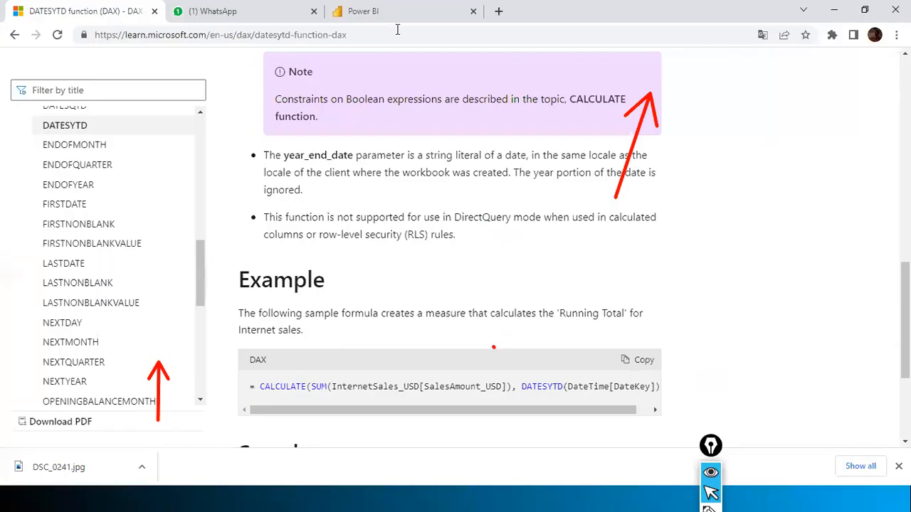
pyautogui.click(396, 12)
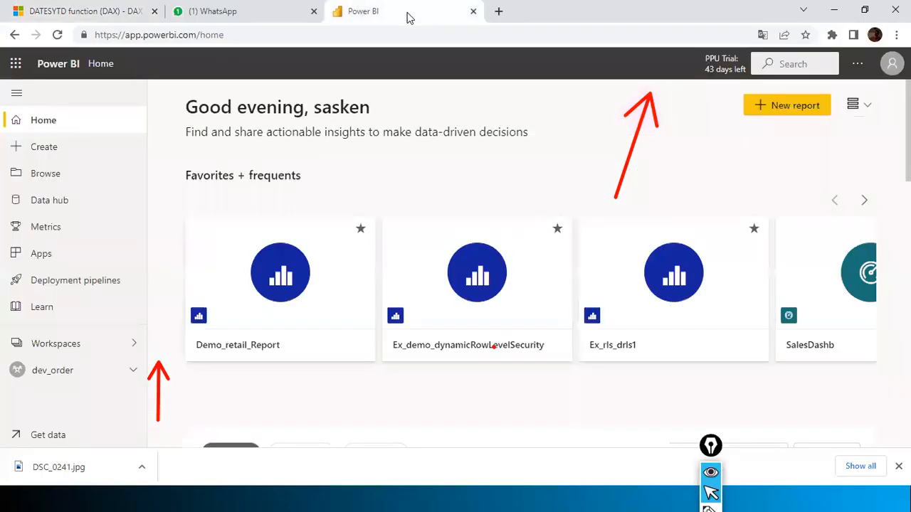
pyautogui.click(498, 11)
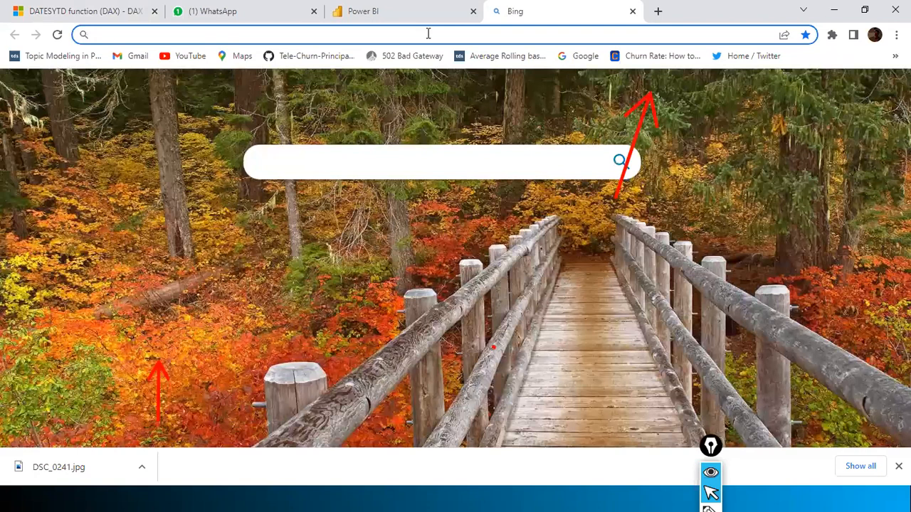
pyautogui.write('app')
pyautogui.press('Return')
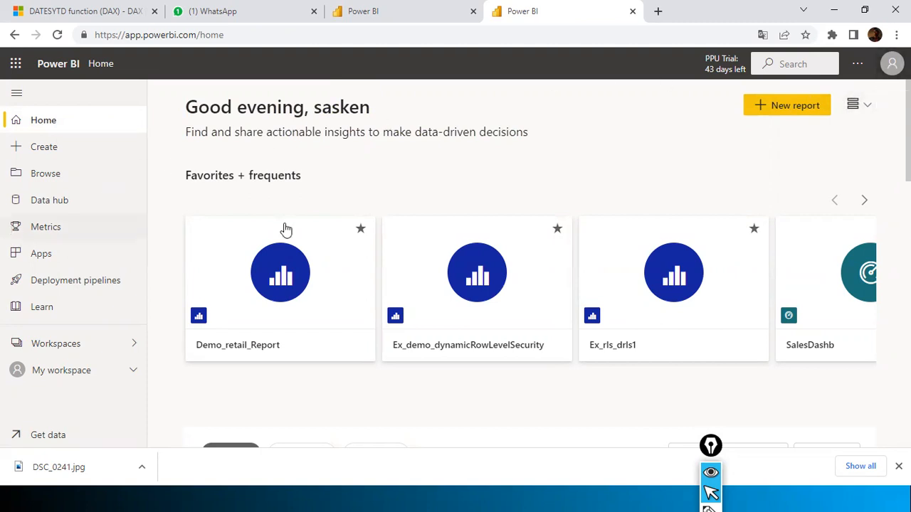
pyautogui.click(358, 15)
pyautogui.click(528, 12)
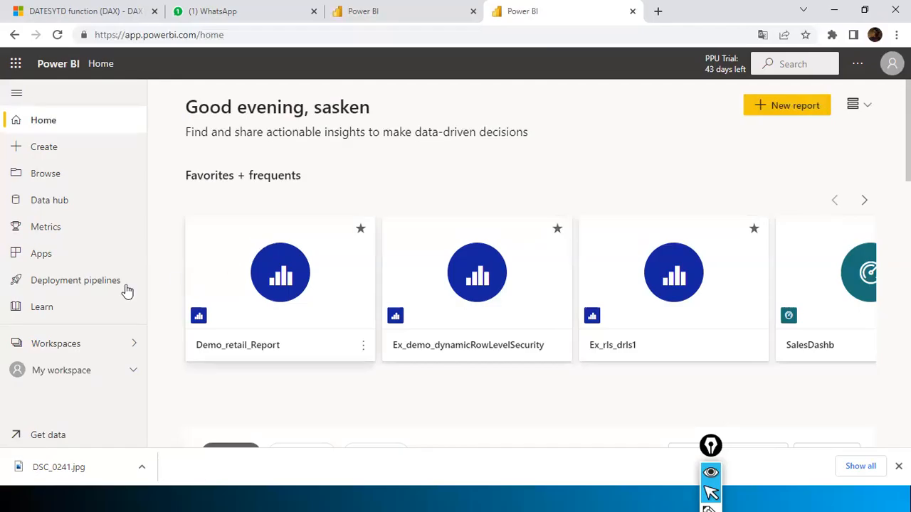
# Open the dev_sandbox workspace in the Power BI service and look through its existing content.
pyautogui.click(135, 344)
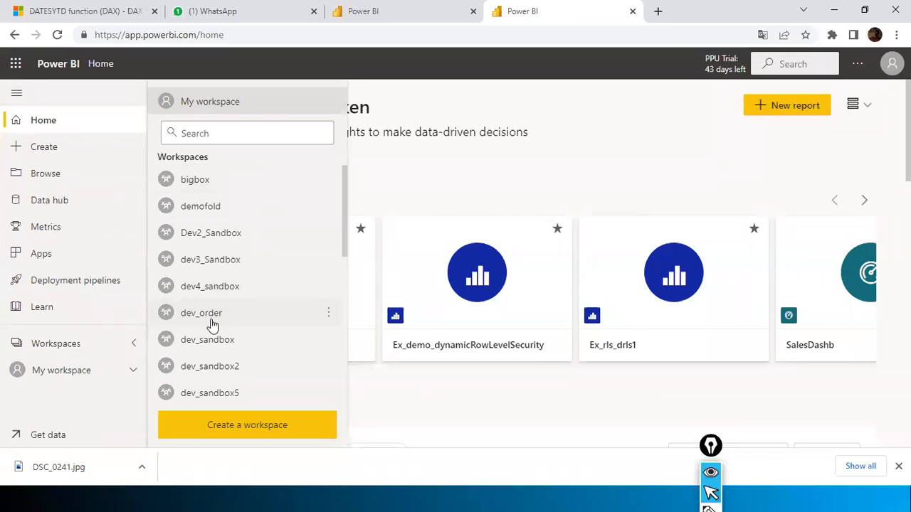
pyautogui.click(222, 347)
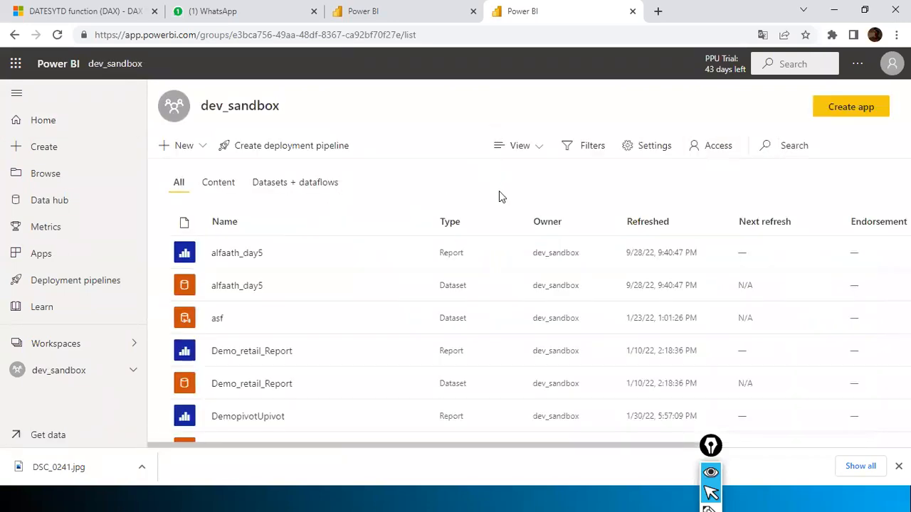
pyautogui.scroll(-3, 555, 313)
pyautogui.scroll(2, 560, 308)
pyautogui.scroll(-2, 563, 306)
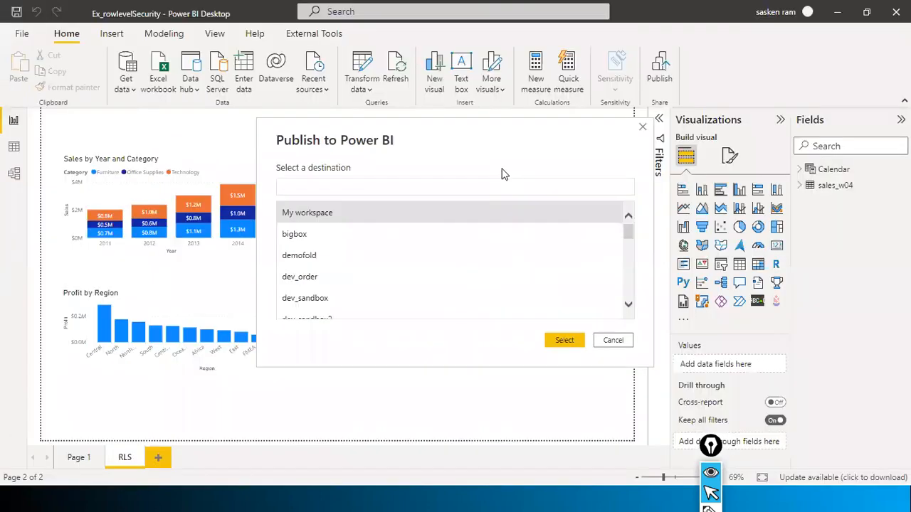
# Publish the report to the dev_sandbox workspace, reload the workspace page, and dismiss the publishing message.
pyautogui.doubleClick(325, 300)
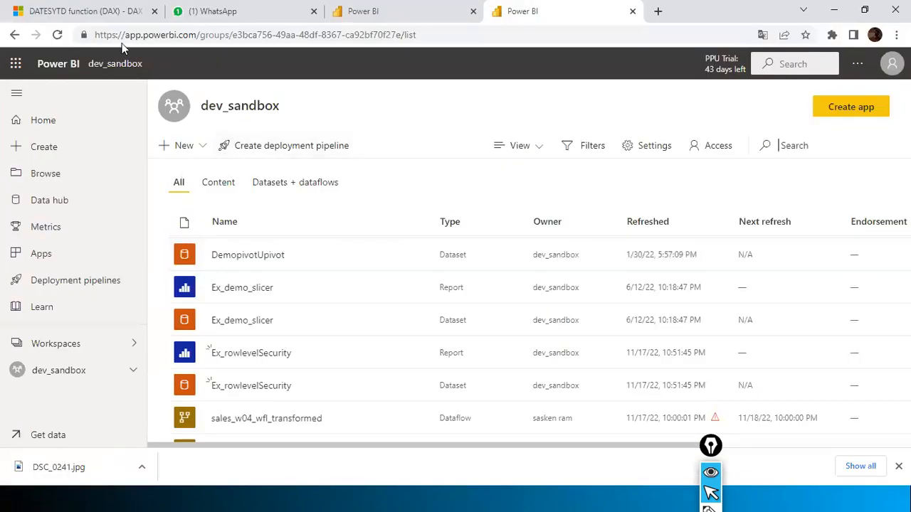
pyautogui.click(57, 35)
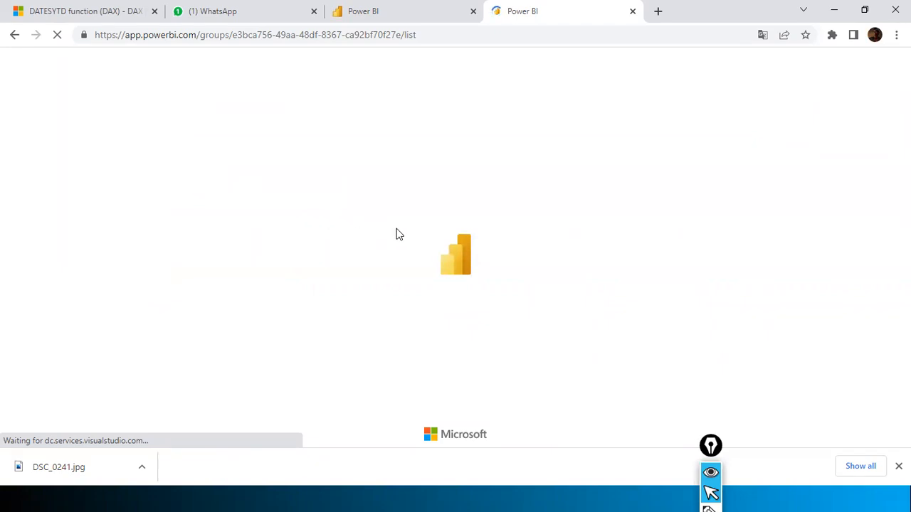
pyautogui.hotkey('alt', 'Tab')
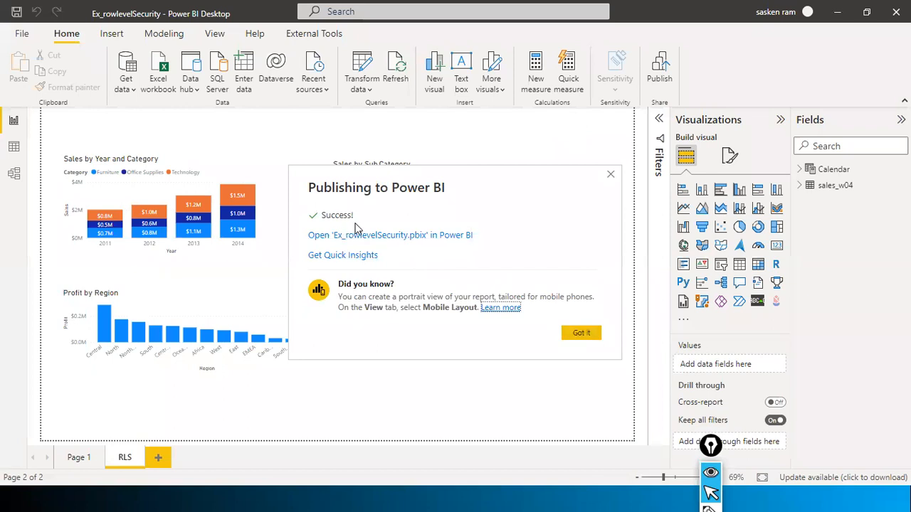
pyautogui.click(572, 337)
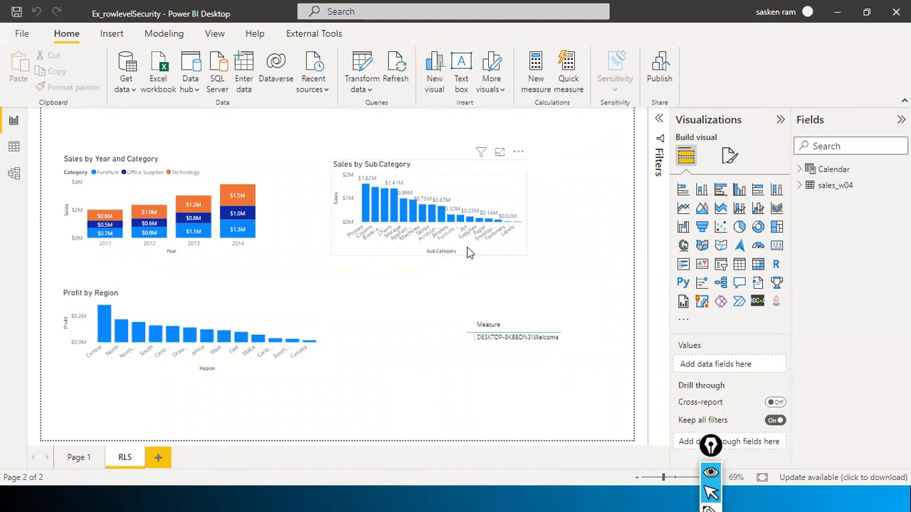
# Find the published Ex_rowlevelSecurity report in the dev_sandbox workspace and open it to check its RLS page.
pyautogui.hotkey('alt', 'Tab')
pyautogui.scroll(-4, 384, 254)
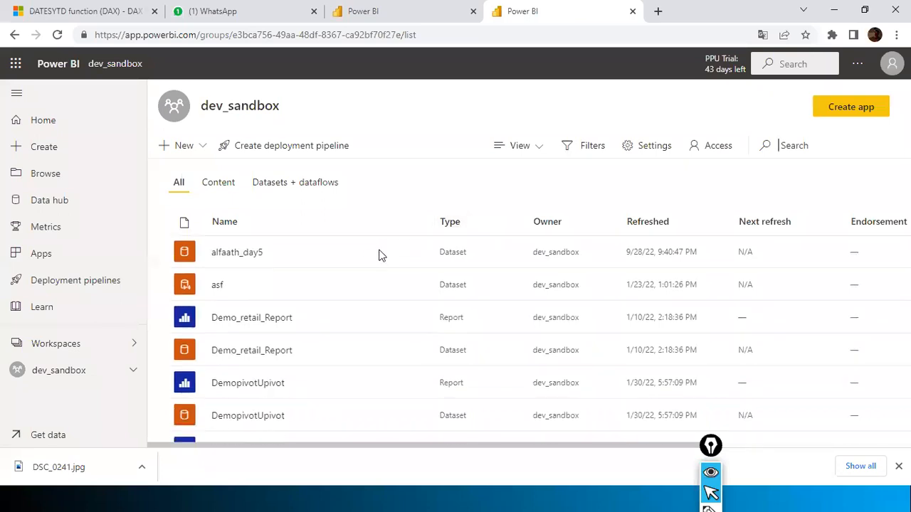
pyautogui.hotkey('alt', 'Tab')
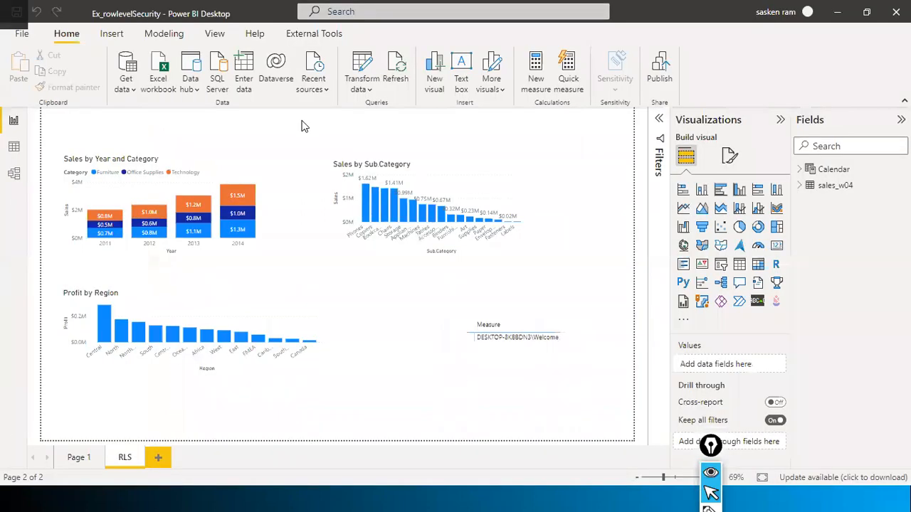
pyautogui.hotkey('alt', 'Tab')
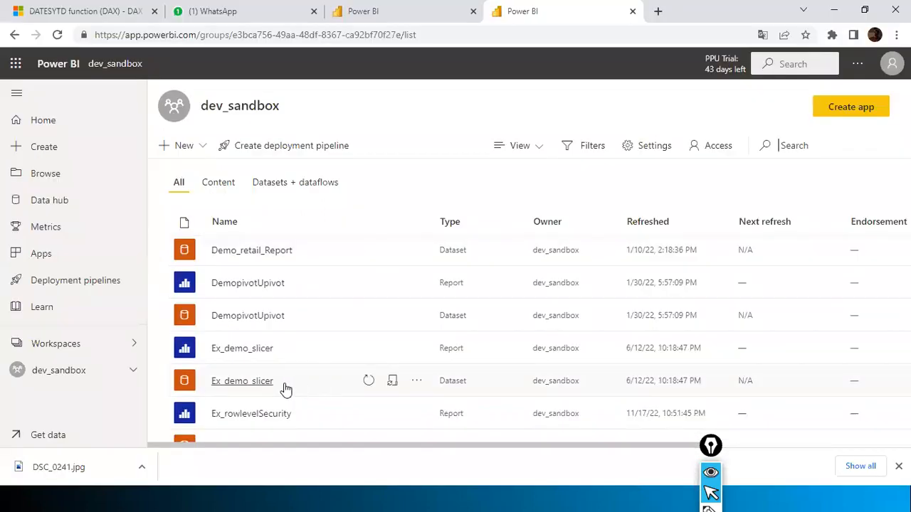
pyautogui.scroll(-2, 281, 390)
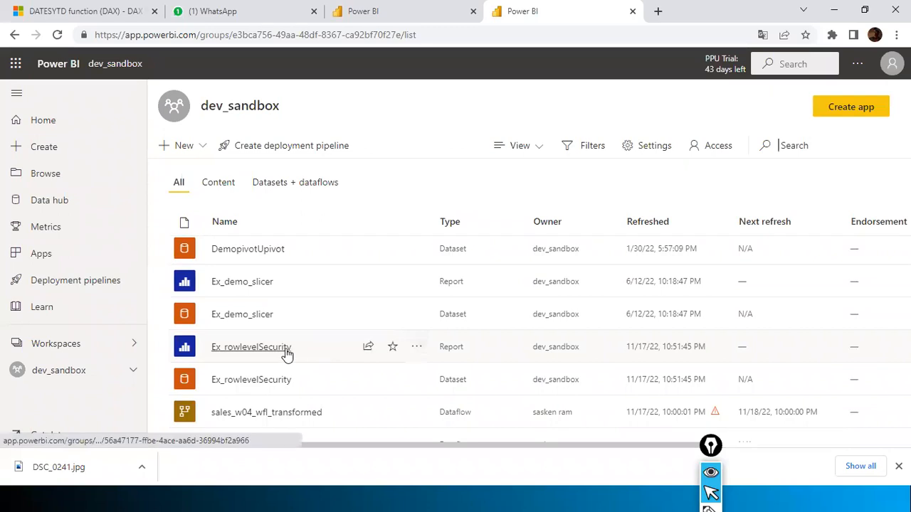
pyautogui.scroll(-1, 301, 348)
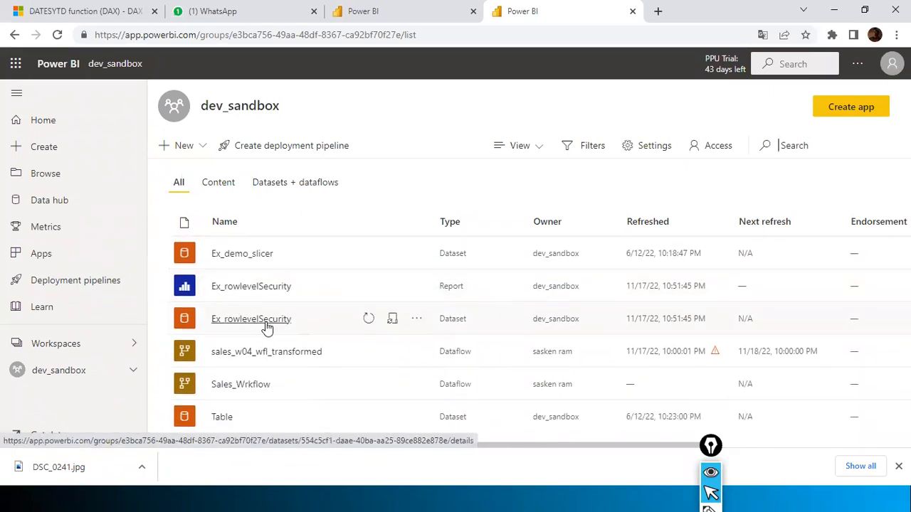
pyautogui.click(280, 288)
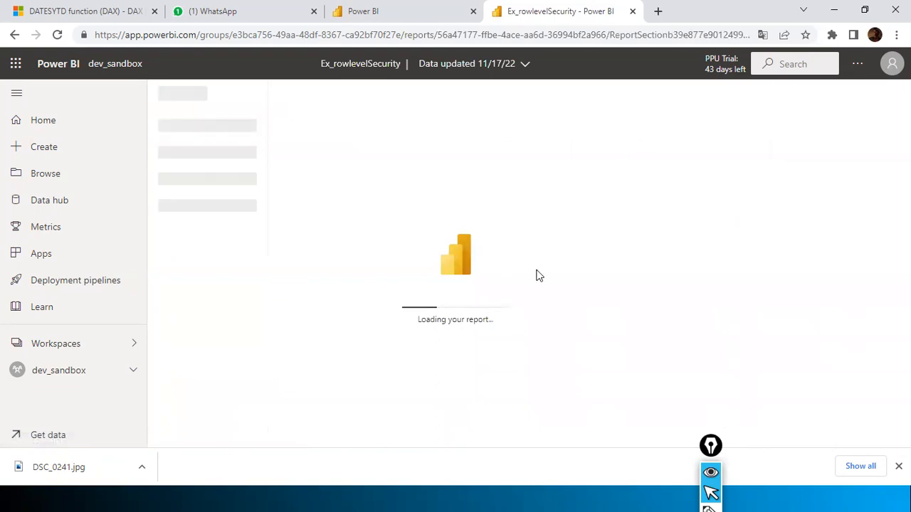
pyautogui.hotkey('alt', 'Tab')
pyautogui.hotkey('alt', 'Tab')
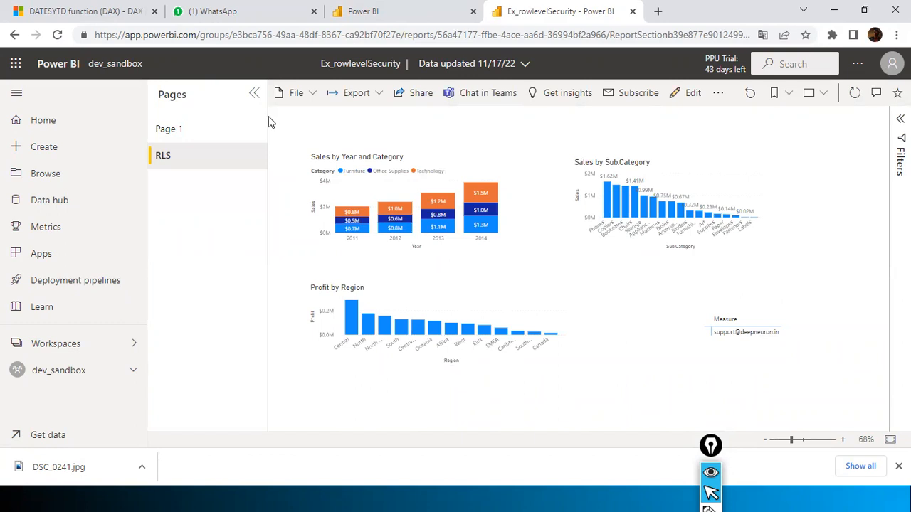
# Return to the dev_sandbox content list and open the Security settings of the Ex_rowlevelSecurity dataset.
pyautogui.click(15, 34)
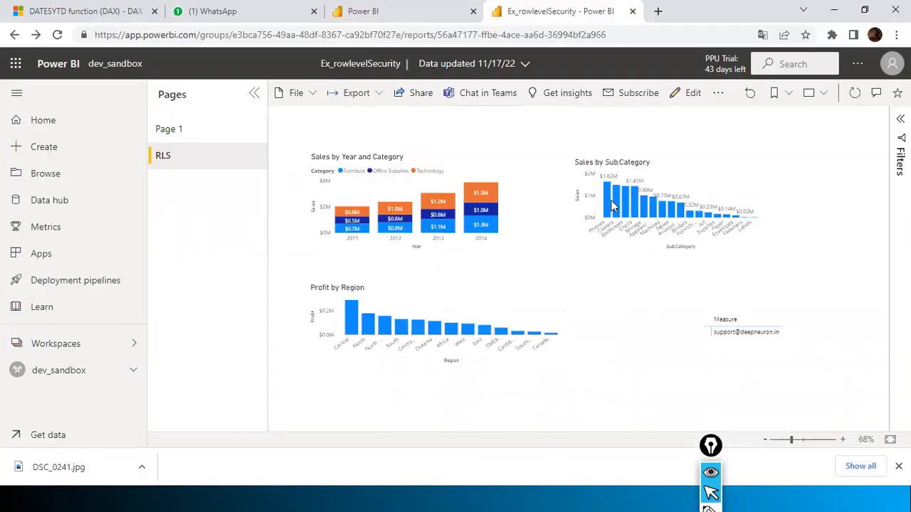
pyautogui.rightClick(14, 35)
pyautogui.click(15, 35)
pyautogui.click(14, 34)
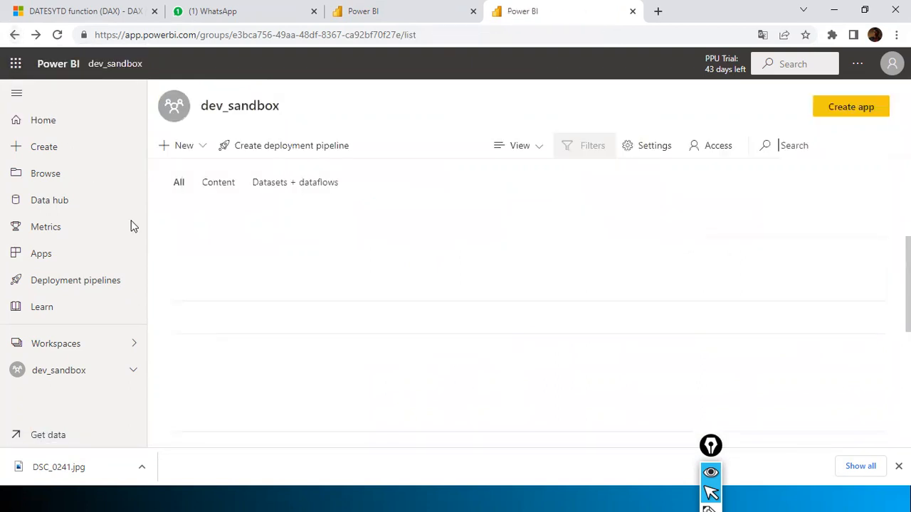
pyautogui.scroll(-4, 424, 311)
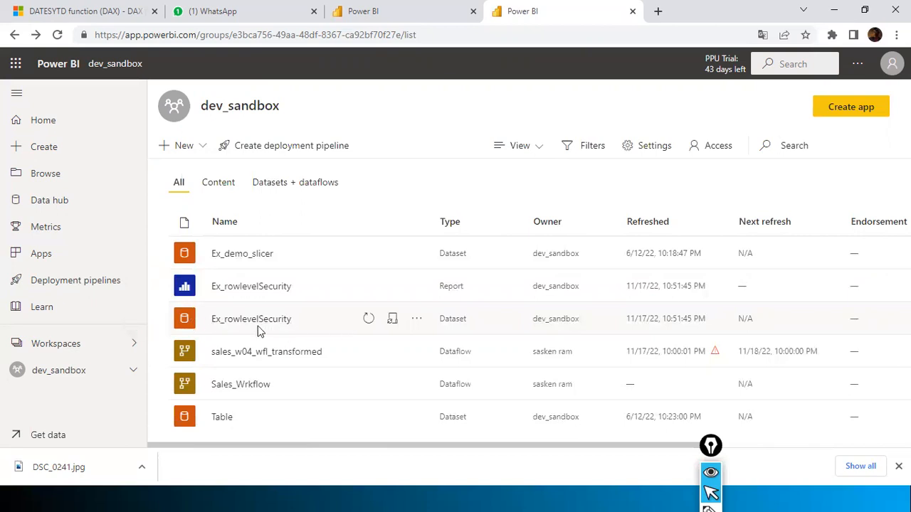
pyautogui.click(418, 322)
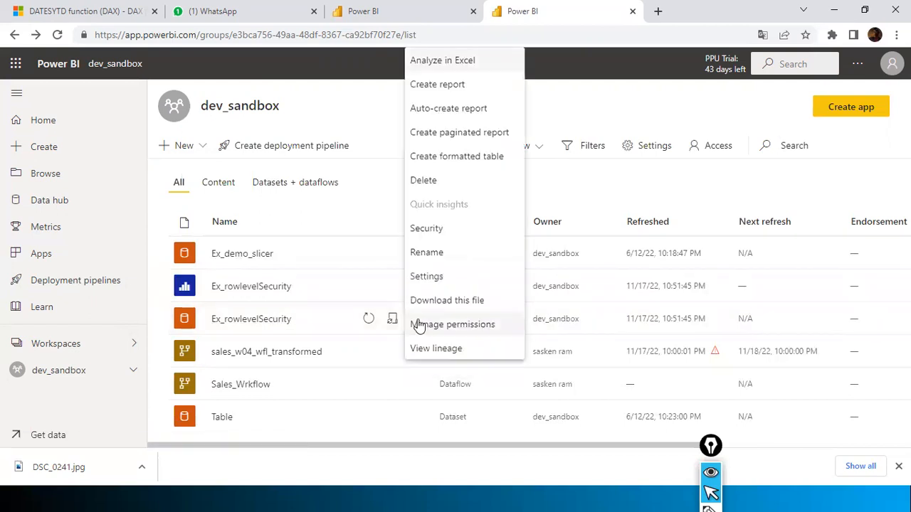
pyautogui.click(447, 228)
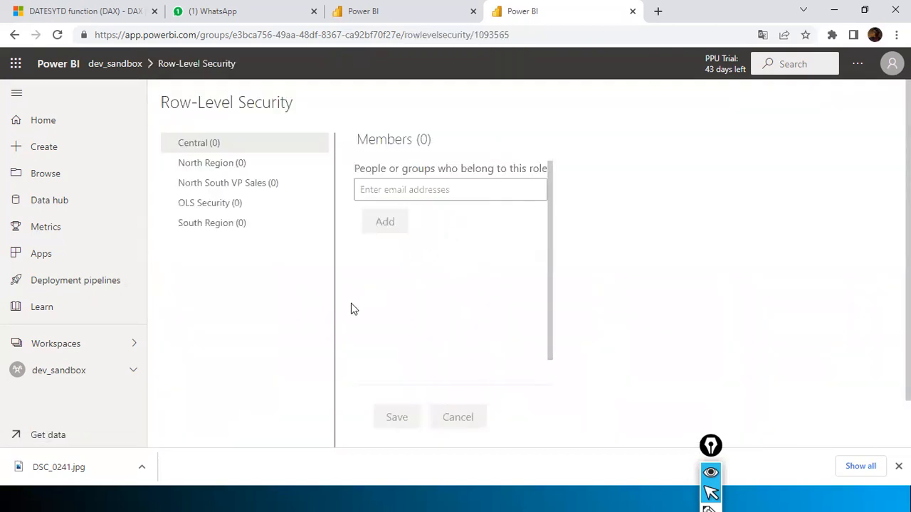
# Compare the roles on the Row-Level Security page with the roles defined in the Power BI Desktop file.
pyautogui.click(220, 165)
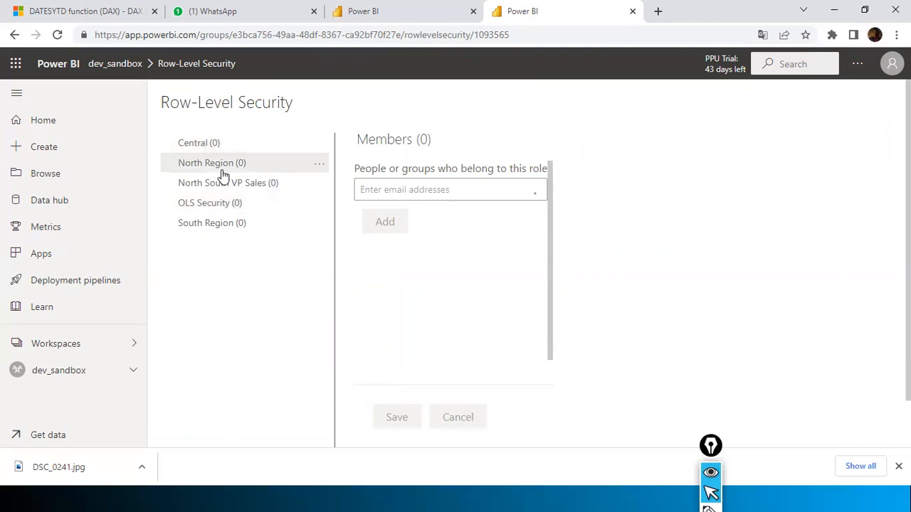
pyautogui.click(207, 143)
pyautogui.hotkey('alt', 'Tab')
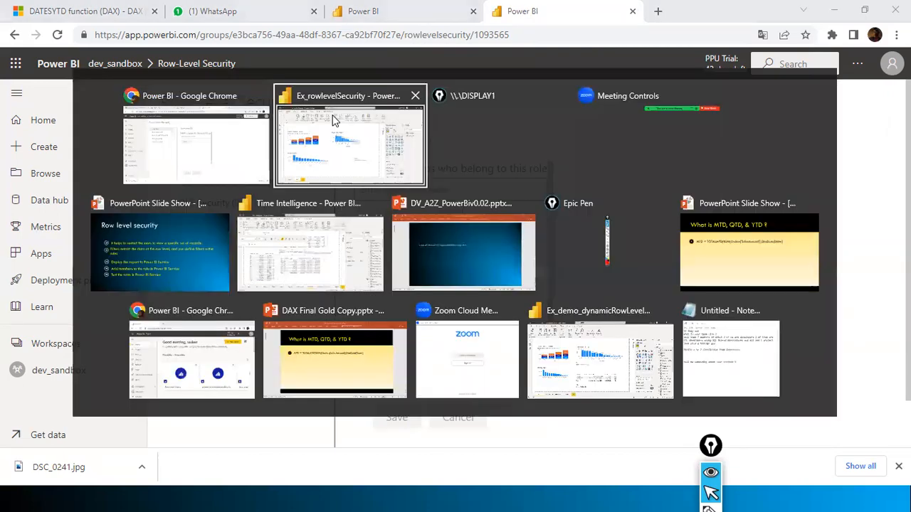
pyautogui.click(164, 33)
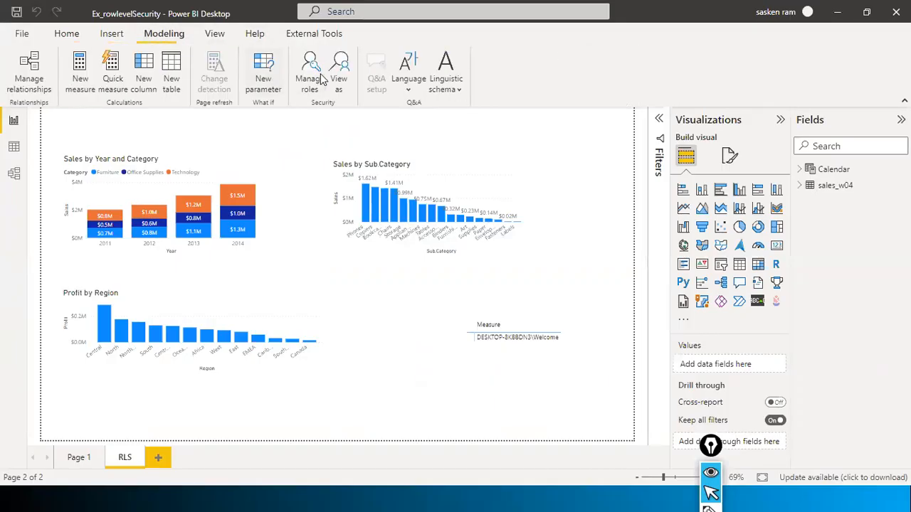
pyautogui.click(310, 84)
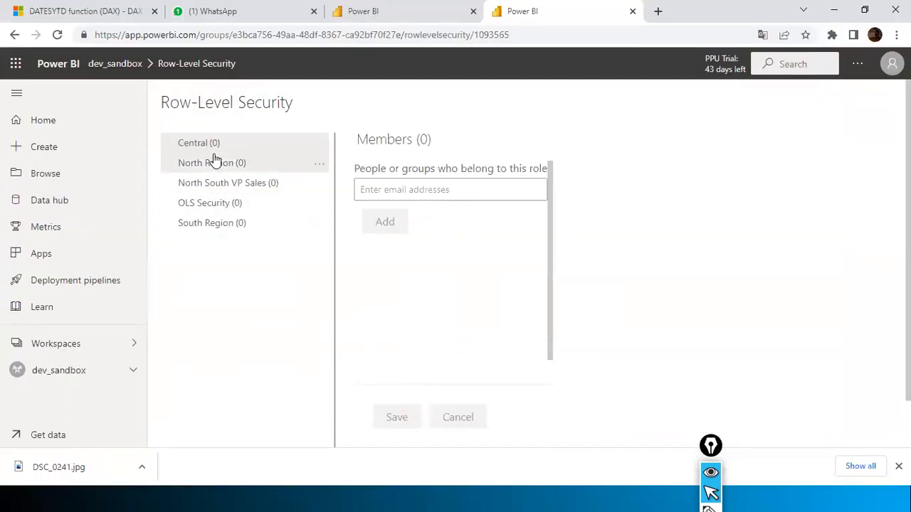
# Test the published report as the Central role from the Row-Level Security page.
pyautogui.click(319, 150)
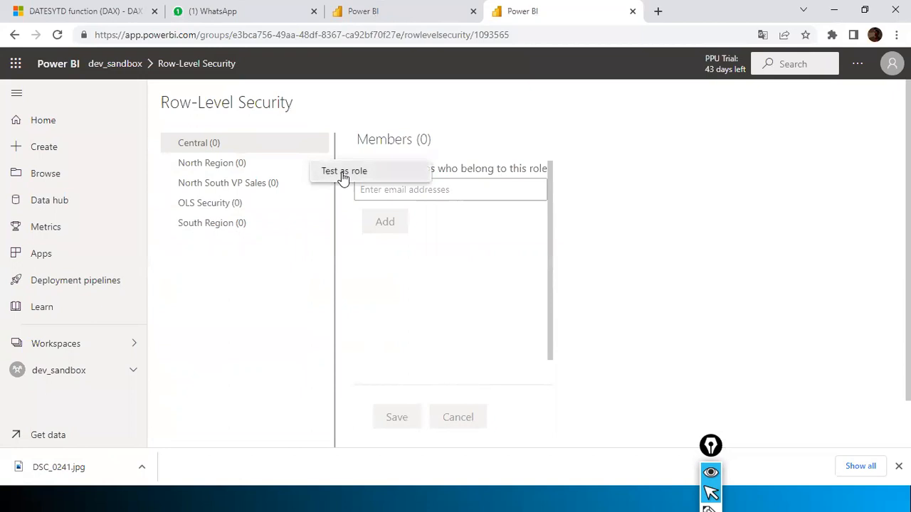
pyautogui.click(344, 173)
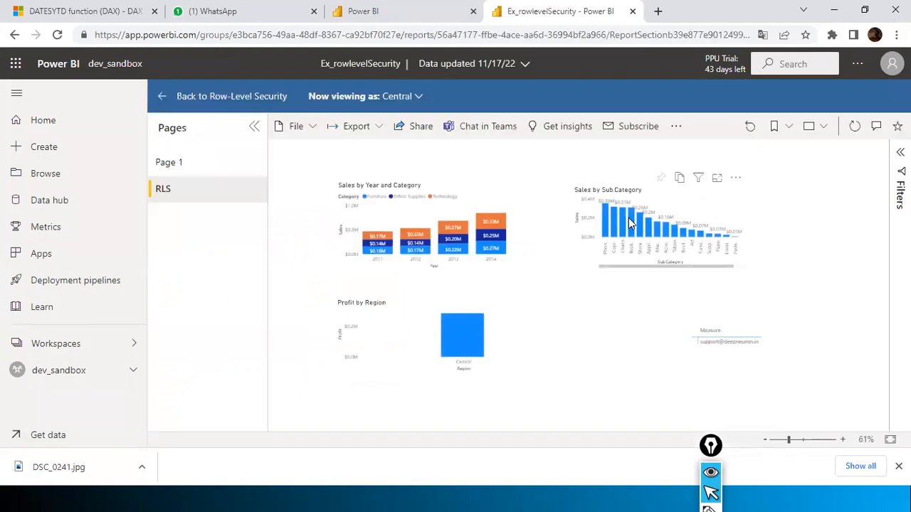
# Mark the Central bar in the Profit by Region chart with a red arrow annotation and clear it.
pyautogui.hotkey('ctrl', 'shift', '9')
pyautogui.moveTo(640, 415)
pyautogui.mouseDown()
pyautogui.moveTo(478, 349)
pyautogui.moveTo(491, 361)
pyautogui.mouseUp()
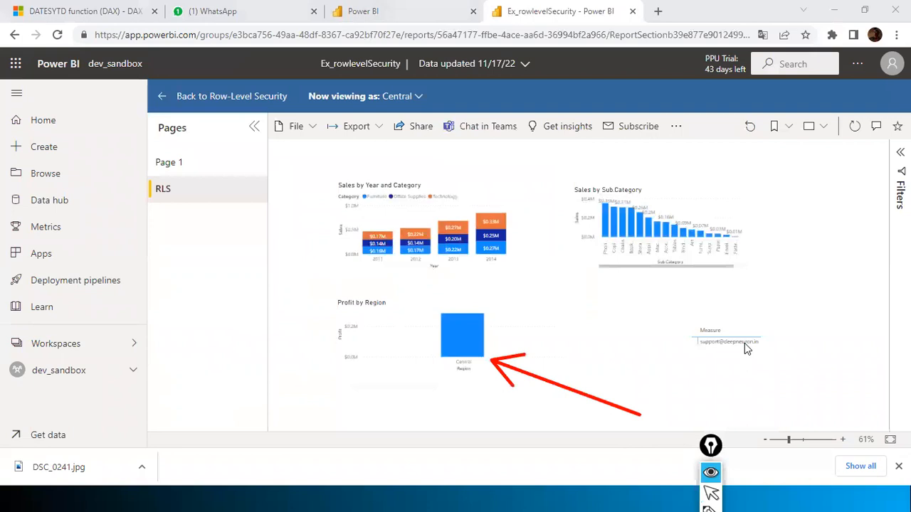
pyautogui.hotkey('ctrl', 'shift', '7')
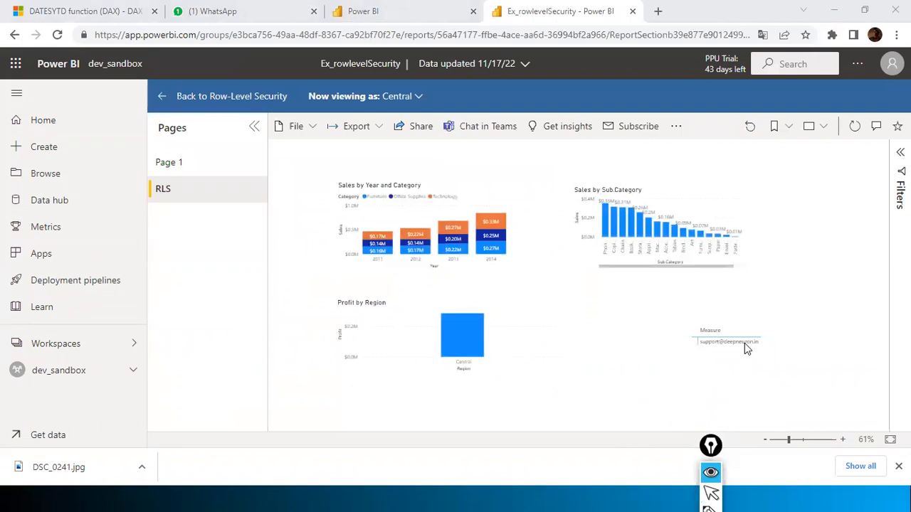
# Return to the Row-Level Security page and test the published report as the North Region role.
pyautogui.click(164, 95)
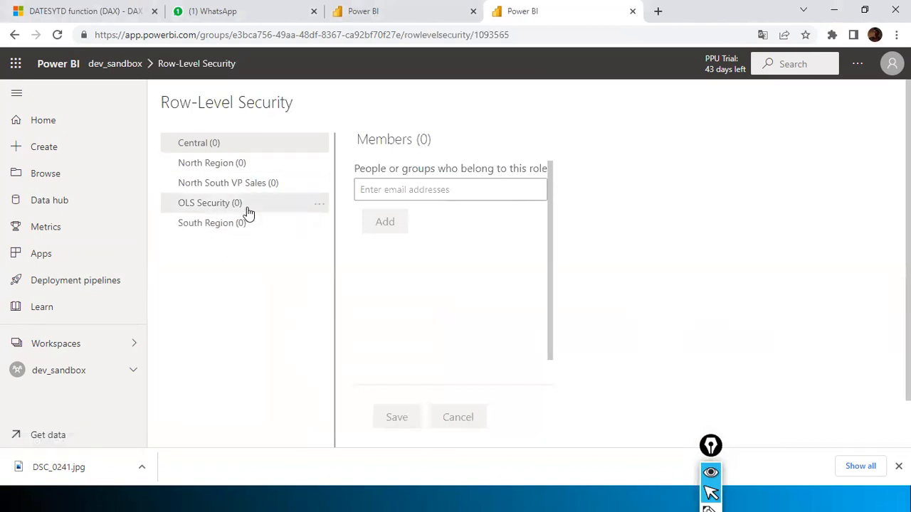
pyautogui.click(322, 168)
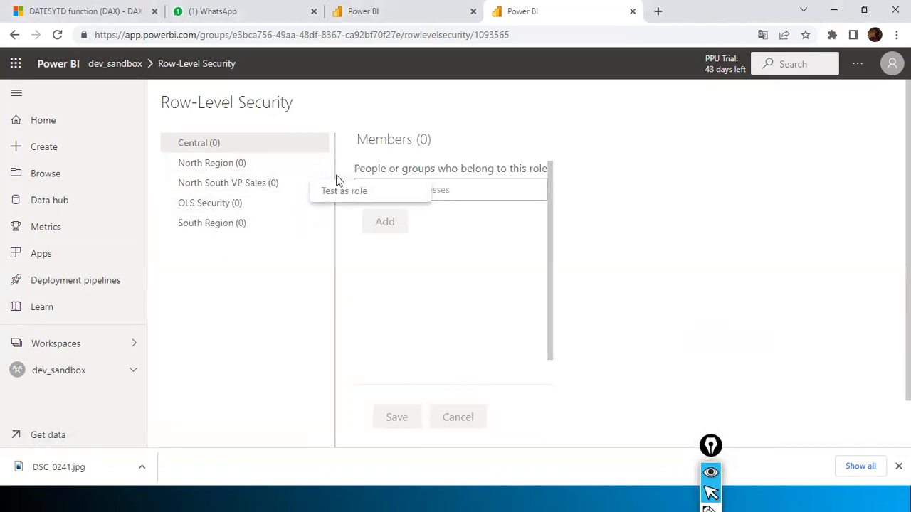
pyautogui.click(346, 190)
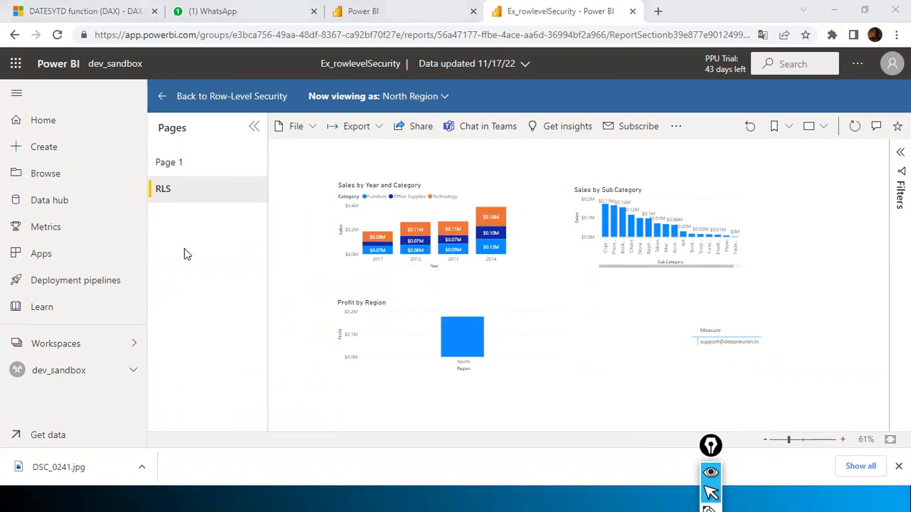
# Switch to Power BI Desktop, cancel the Manage roles dialog, and compare its unfiltered RLS page with the role view in the service.
pyautogui.hotkey('alt', 'Tab')
pyautogui.hotkey('alt', 'Tab')
pyautogui.hotkey('alt', 'Tab')
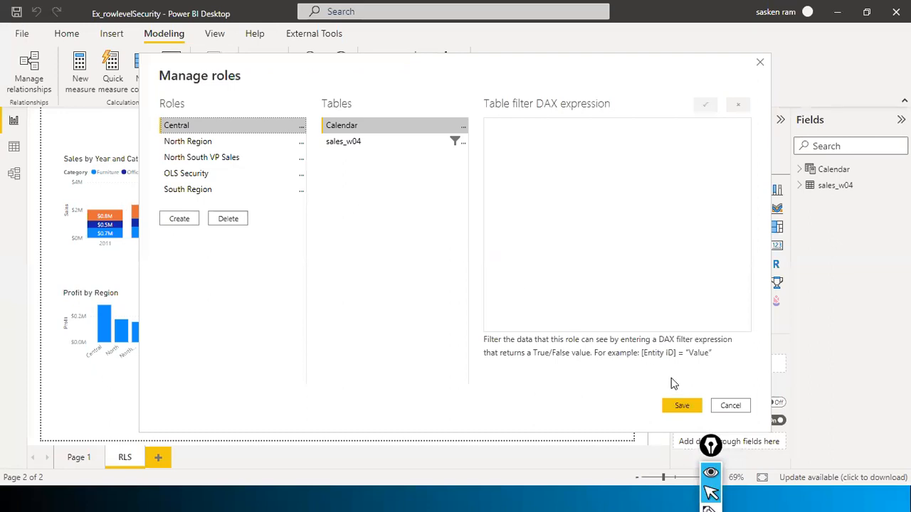
pyautogui.click(725, 411)
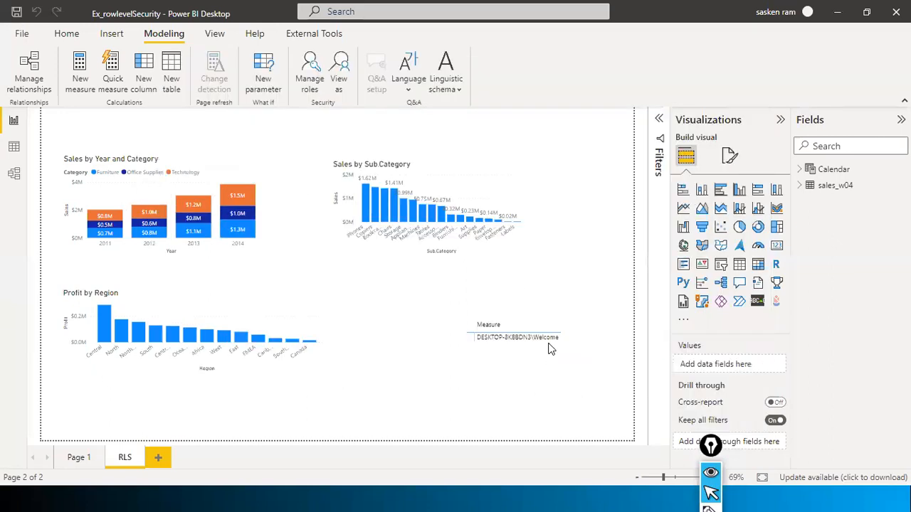
pyautogui.hotkey('alt', 'Tab')
pyautogui.hotkey('alt', 'Tab')
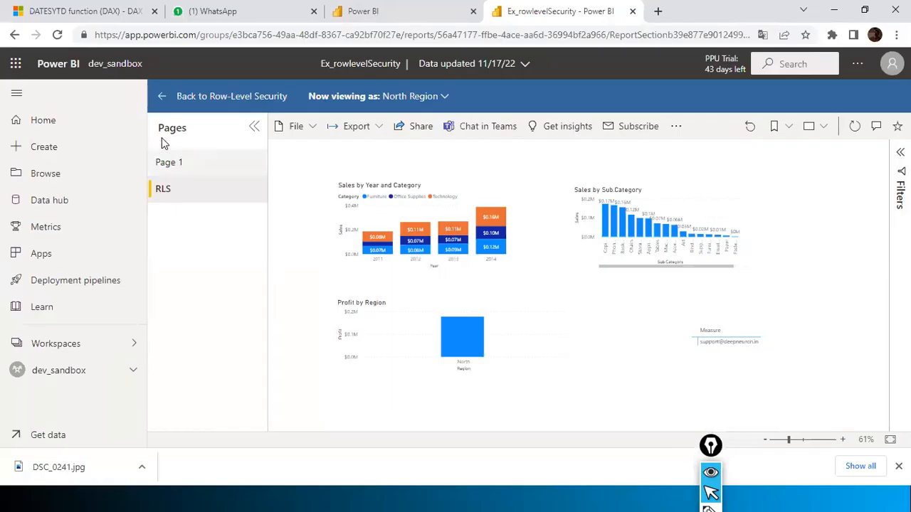
# Return to the Row-Level Security page, add the colleague's account as a member of the Central role, and save.
pyautogui.click(162, 97)
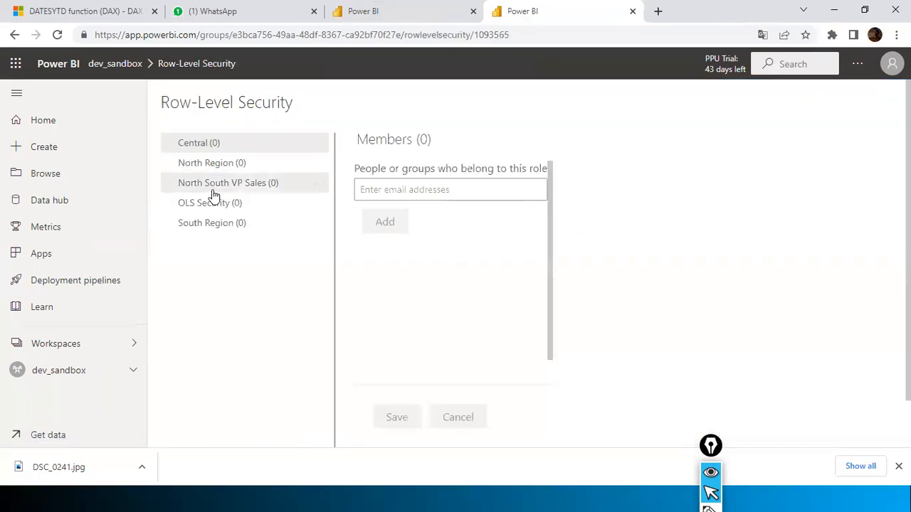
pyautogui.click(319, 146)
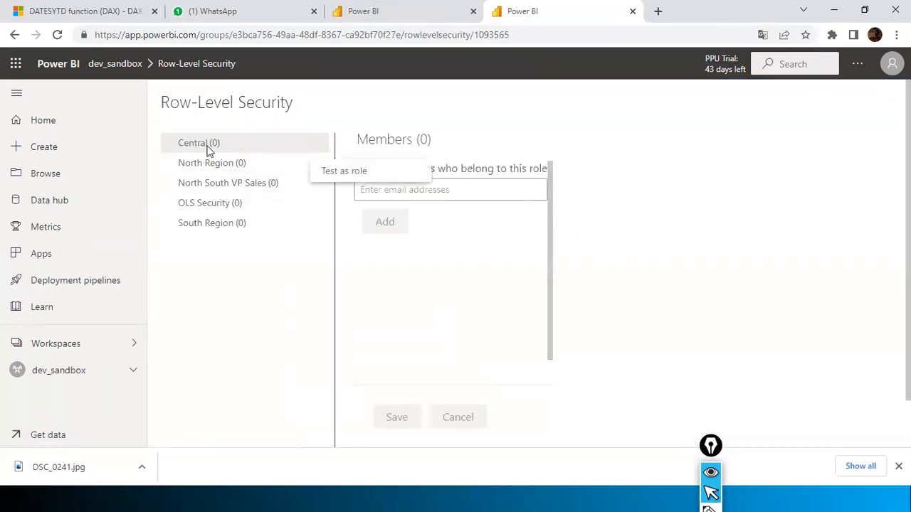
pyautogui.click(203, 146)
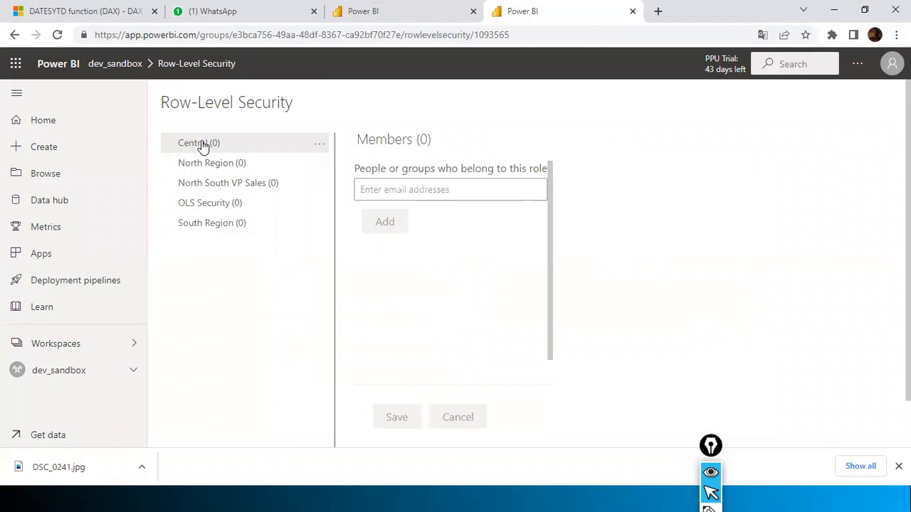
pyautogui.click(361, 189)
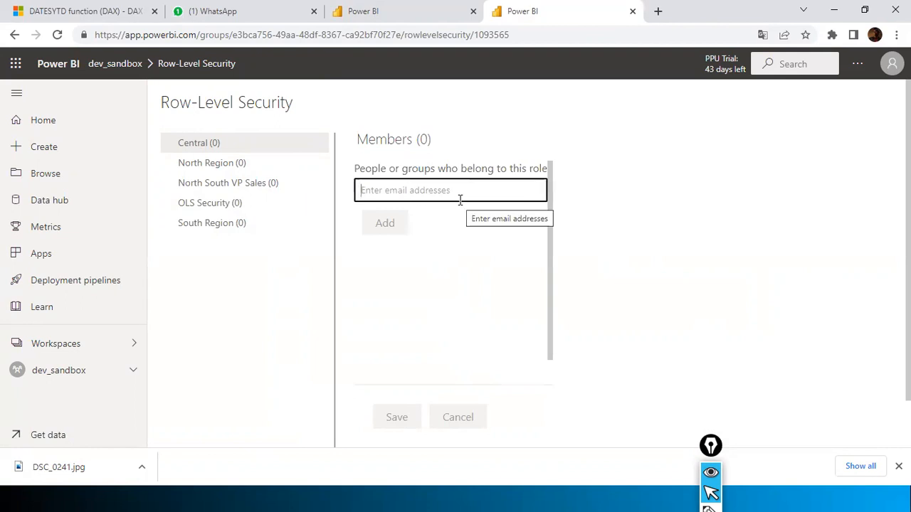
pyautogui.write('robert')
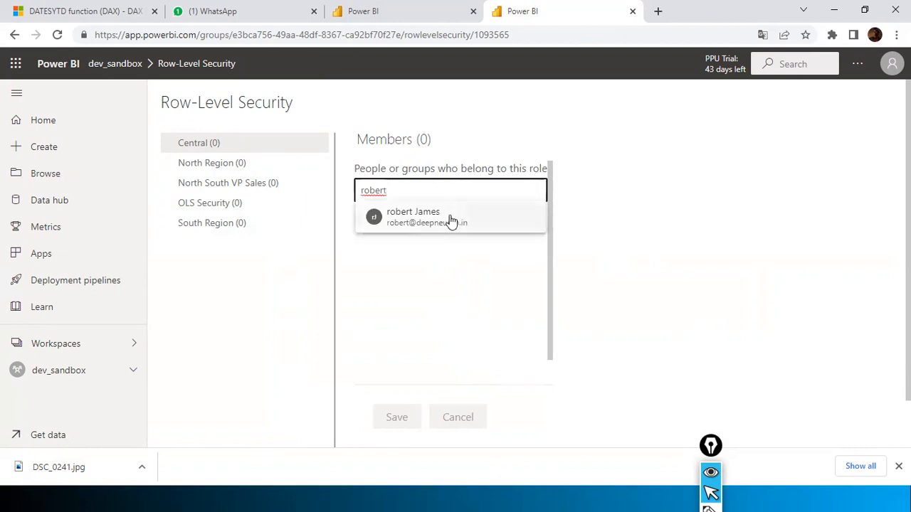
pyautogui.click(451, 217)
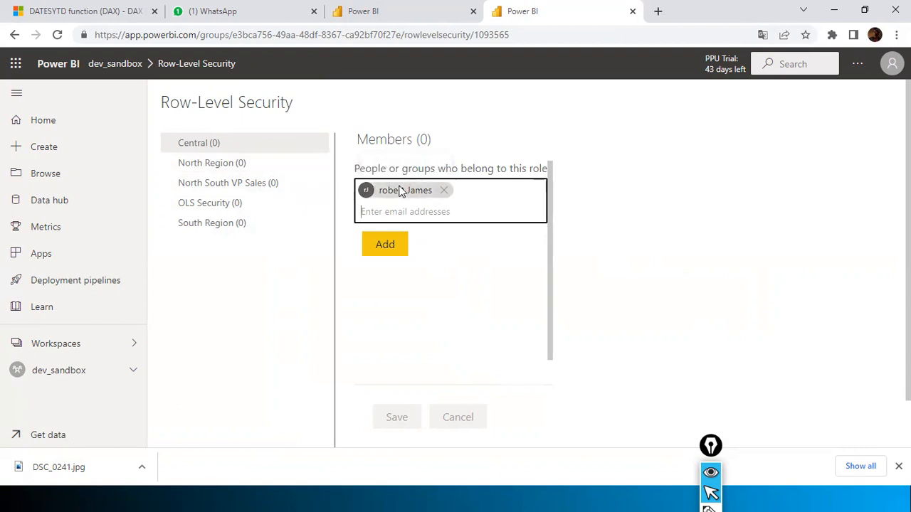
pyautogui.click(388, 249)
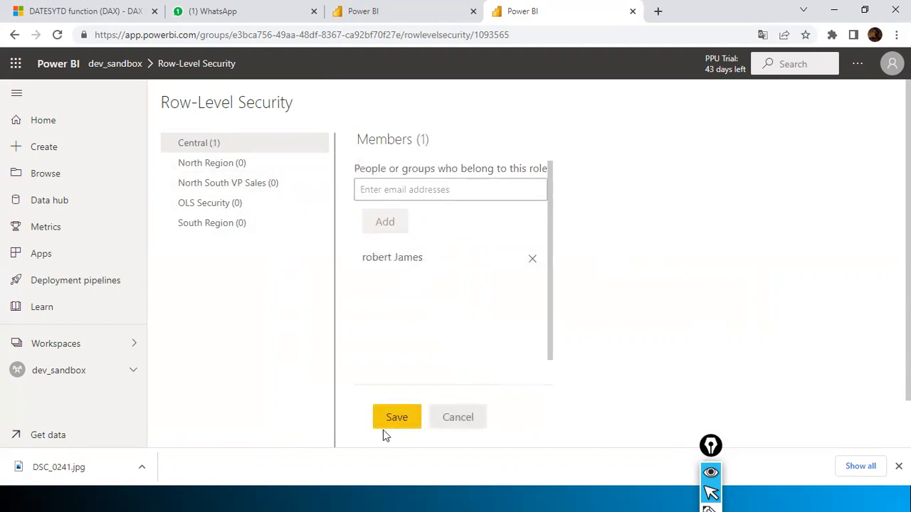
pyautogui.click(396, 426)
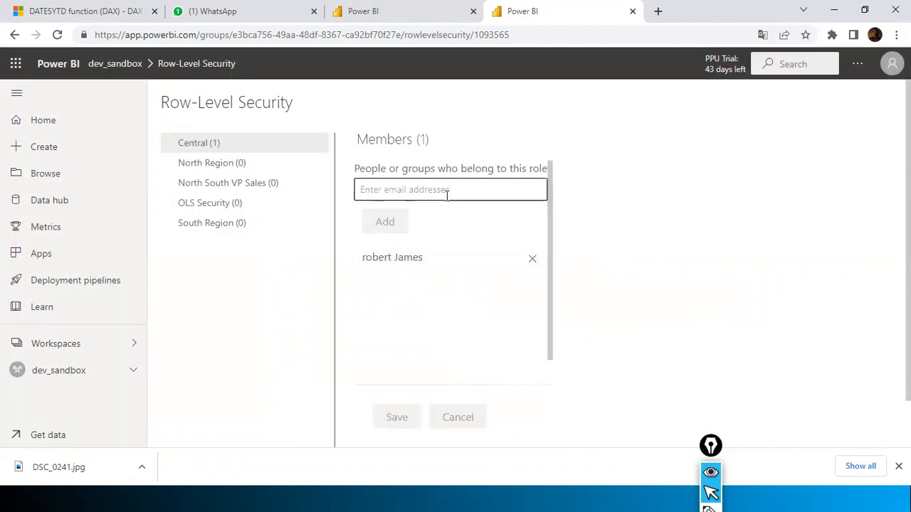
# Check which account is signed in to the Power BI service, and return to the Central role's member entry.
pyautogui.click(891, 64)
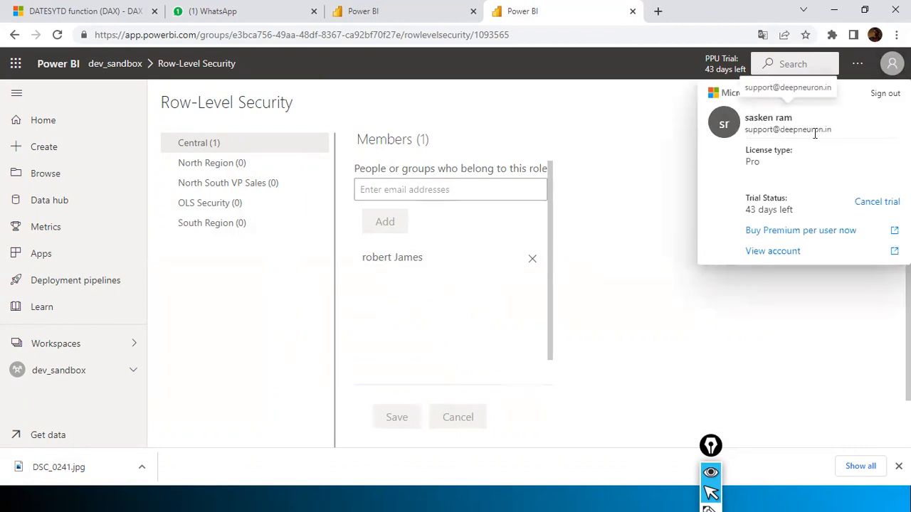
pyautogui.click(616, 142)
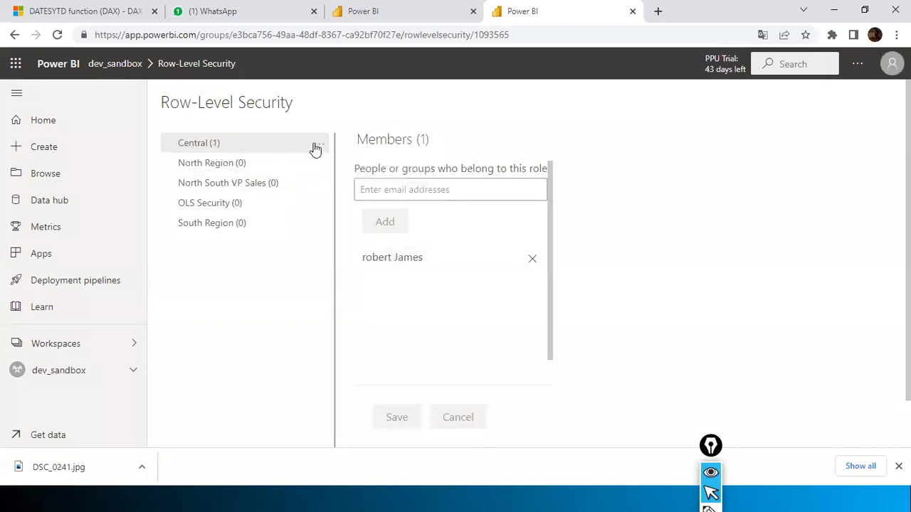
pyautogui.click(446, 189)
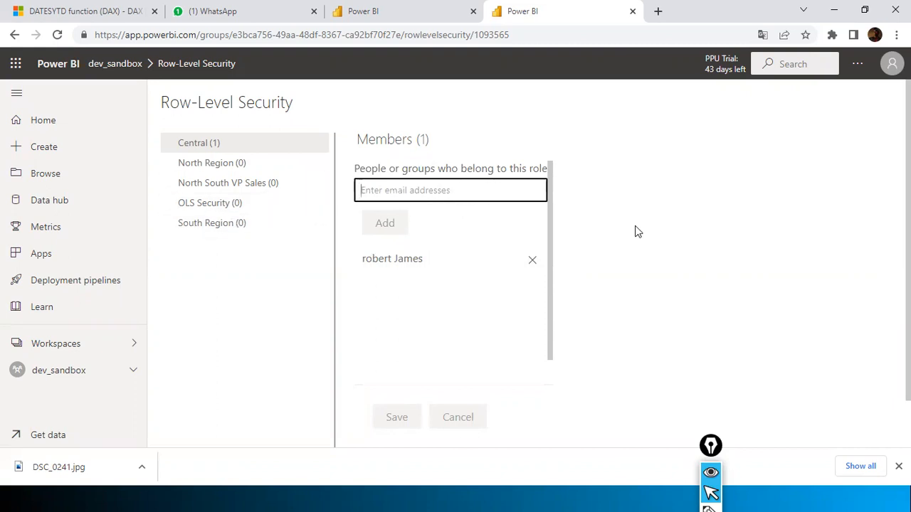
# Switch to Power BI Desktop and write the on-screen note "1. create the roles usign Managing roles under modeling tab".
pyautogui.hotkey('alt', 'Tab')
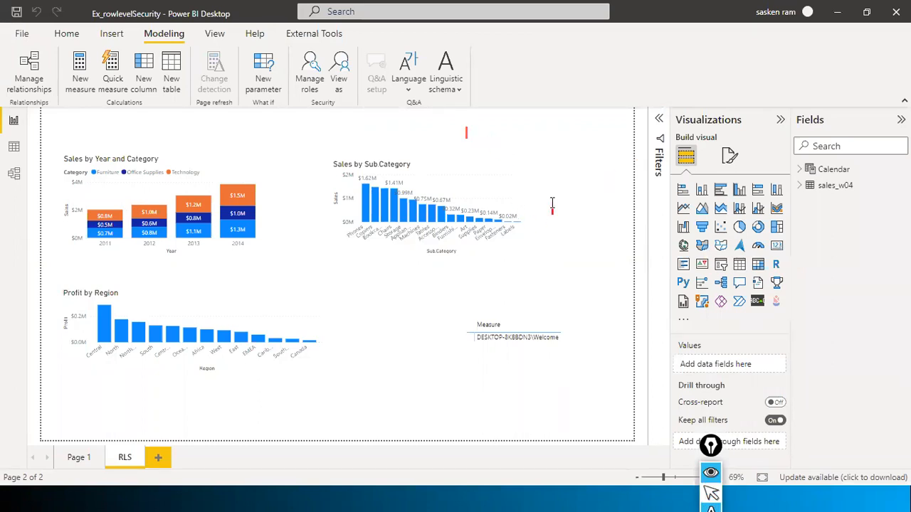
pyautogui.write('1.')
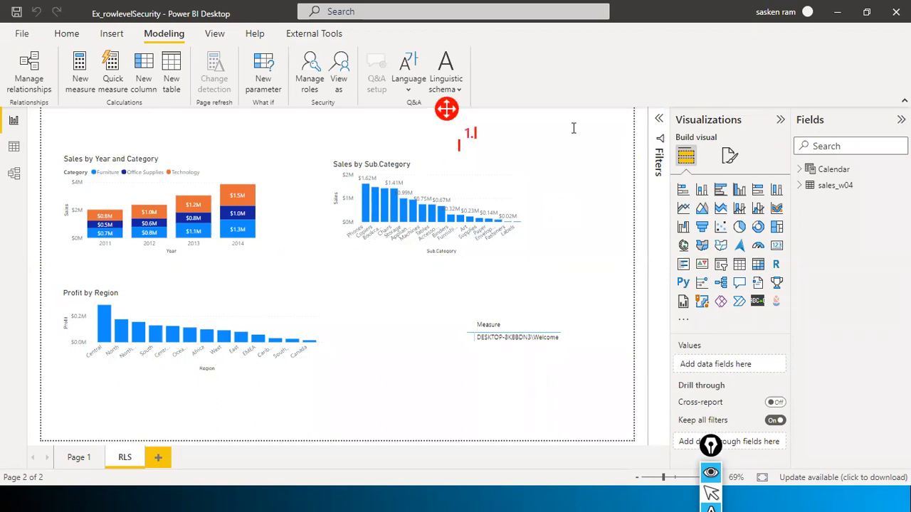
pyautogui.write(' create the role under')
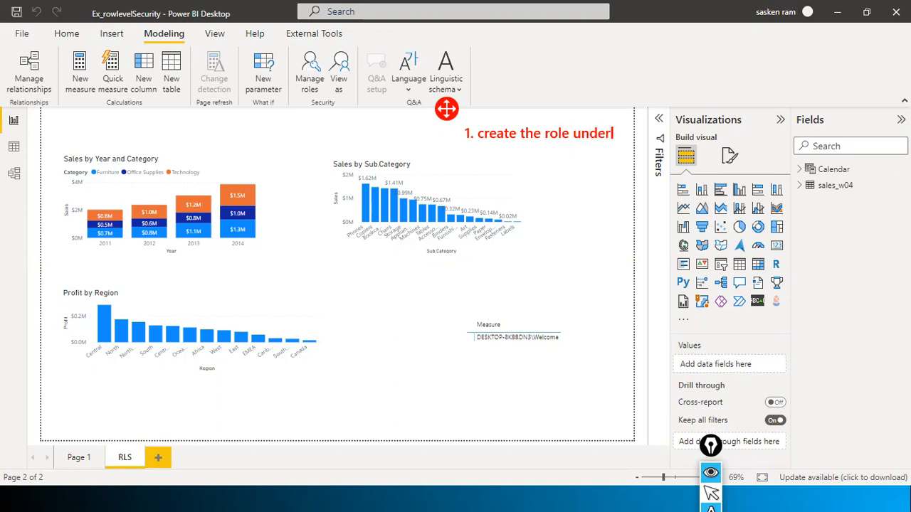
pyautogui.press('Return')
pyautogui.write('modeling tabl')
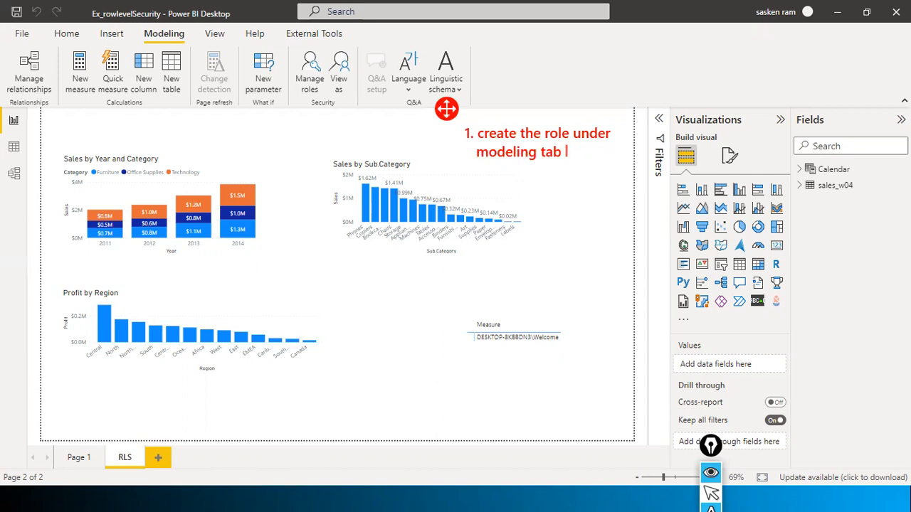
pyautogui.press('Up')
pyautogui.write('s usign Manag')
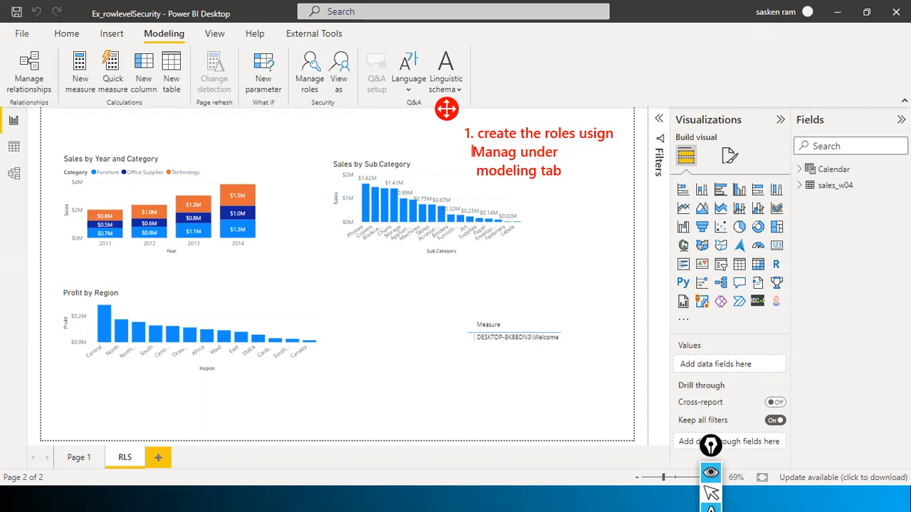
pyautogui.write(' ing roles')
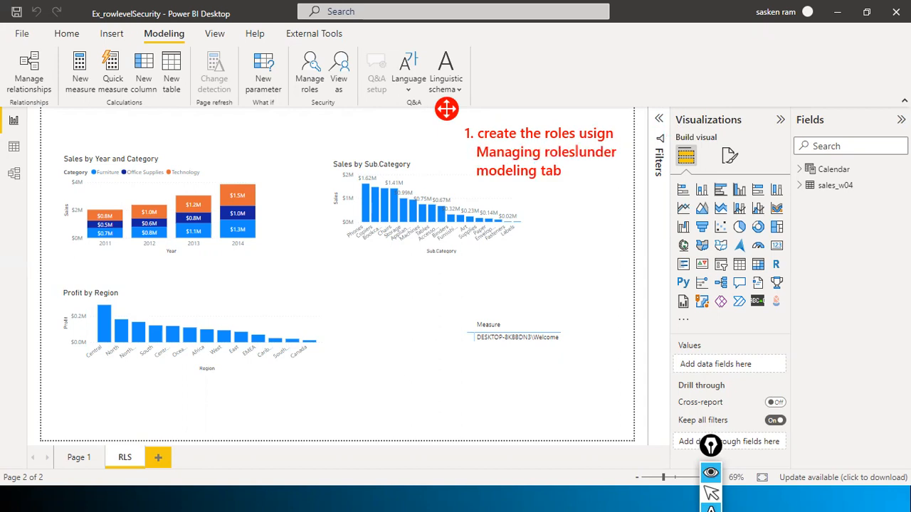
# Add the second line "2. Specify the filters" to the on-screen note below the role creation step.
pyautogui.write('2. se')
pyautogui.press('BackSpace')
pyautogui.press('BackSpace')
pyautogui.write('Sel')
pyautogui.press('BackSpace')
pyautogui.press('BackSpace')
pyautogui.write('pecify')
pyautogui.press('BackSpace')
pyautogui.write('y the filters')
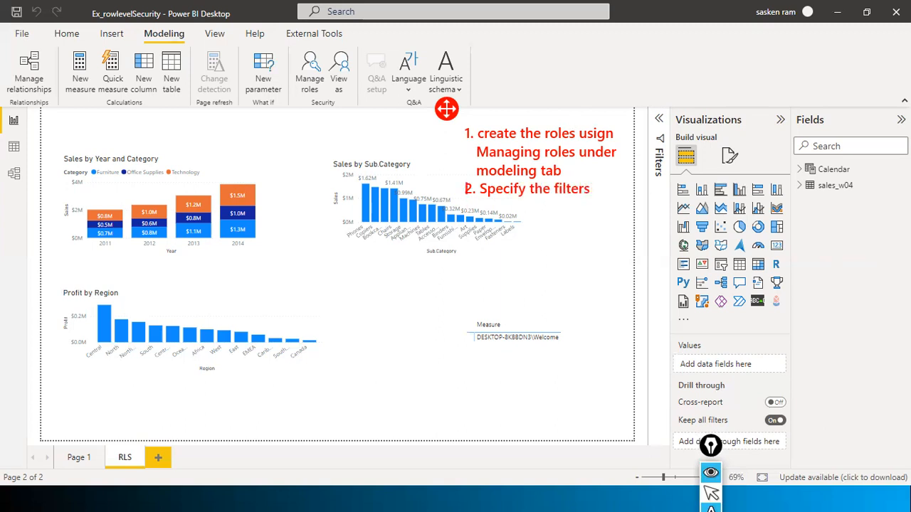
pyautogui.write('7')
pyautogui.press('End')
pyautogui.click(563, 188)
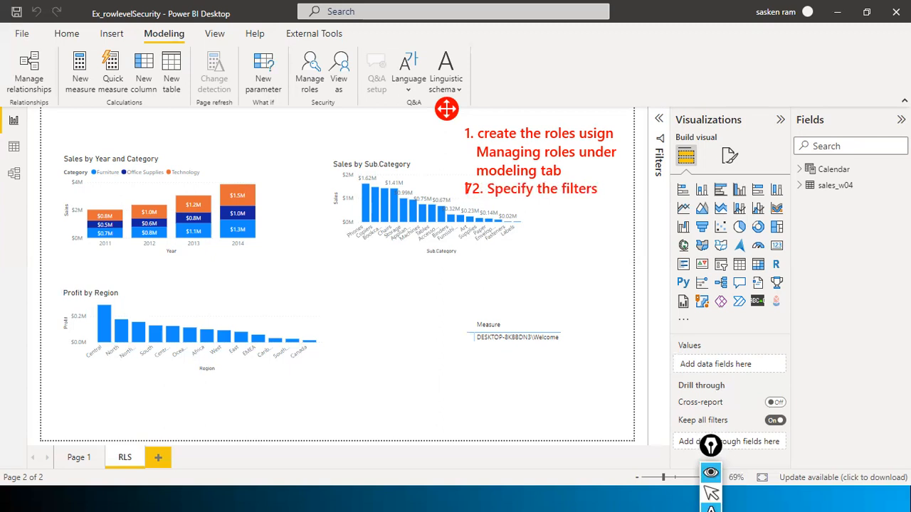
pyautogui.press('Delete')
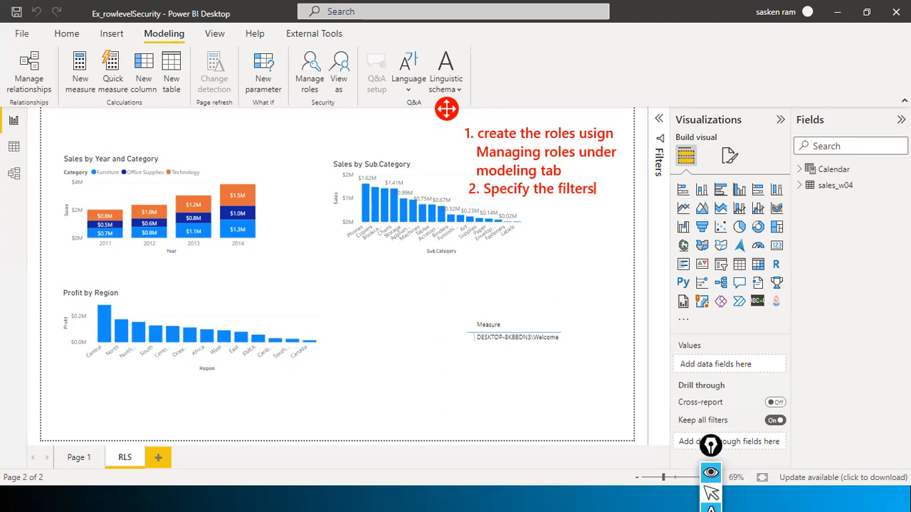